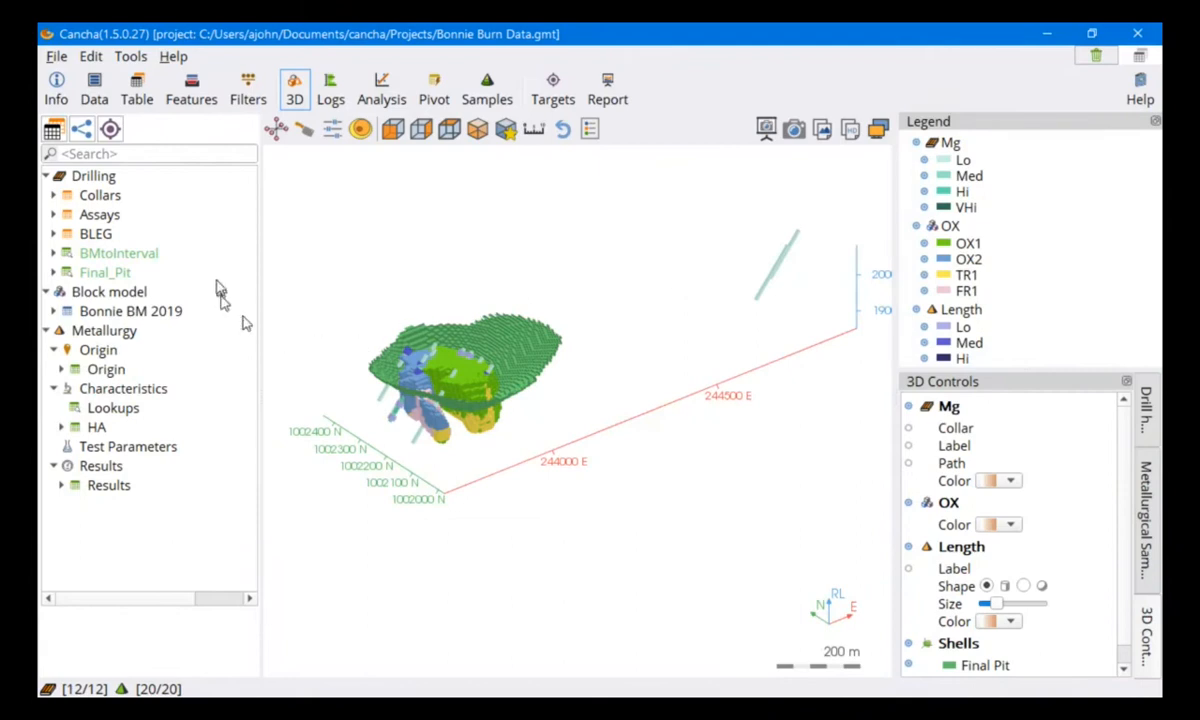
# Shrink the 3D view's bounding box to the pit area, cropping out the distant drill holes, and inspect the cropped scene.
pyautogui.click(277, 137)
pyautogui.moveTo(790, 249); pyautogui.dragTo(509, 378)
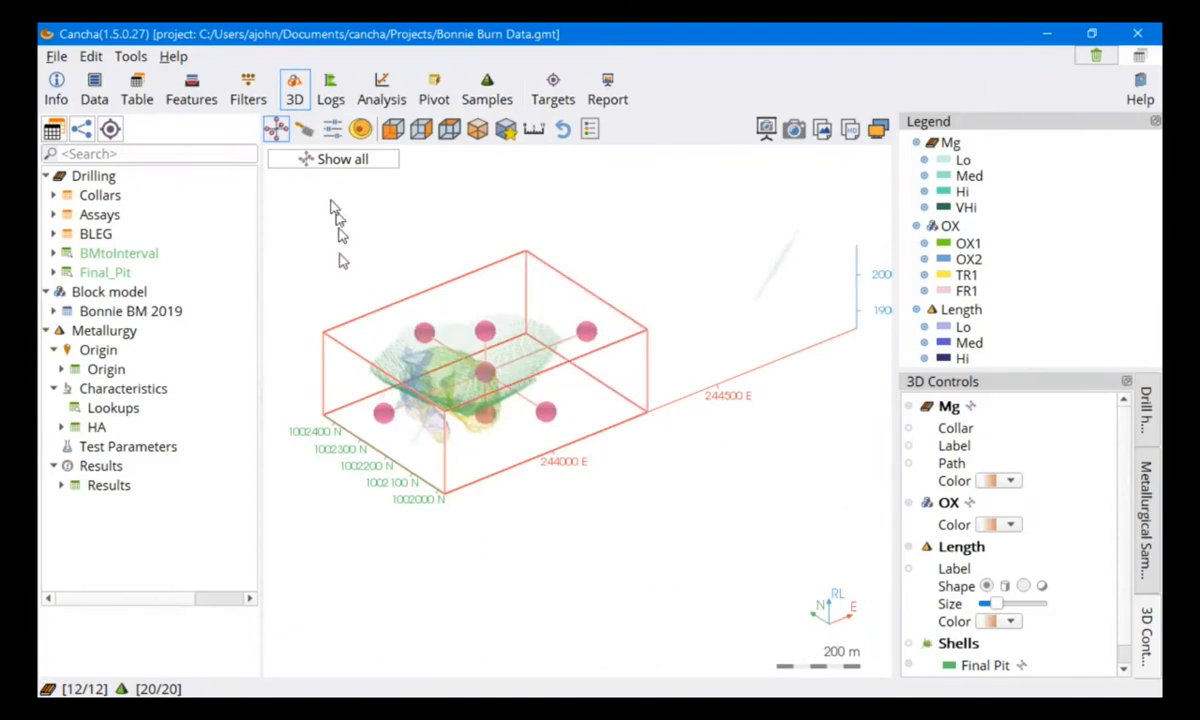
pyautogui.click(276, 129)
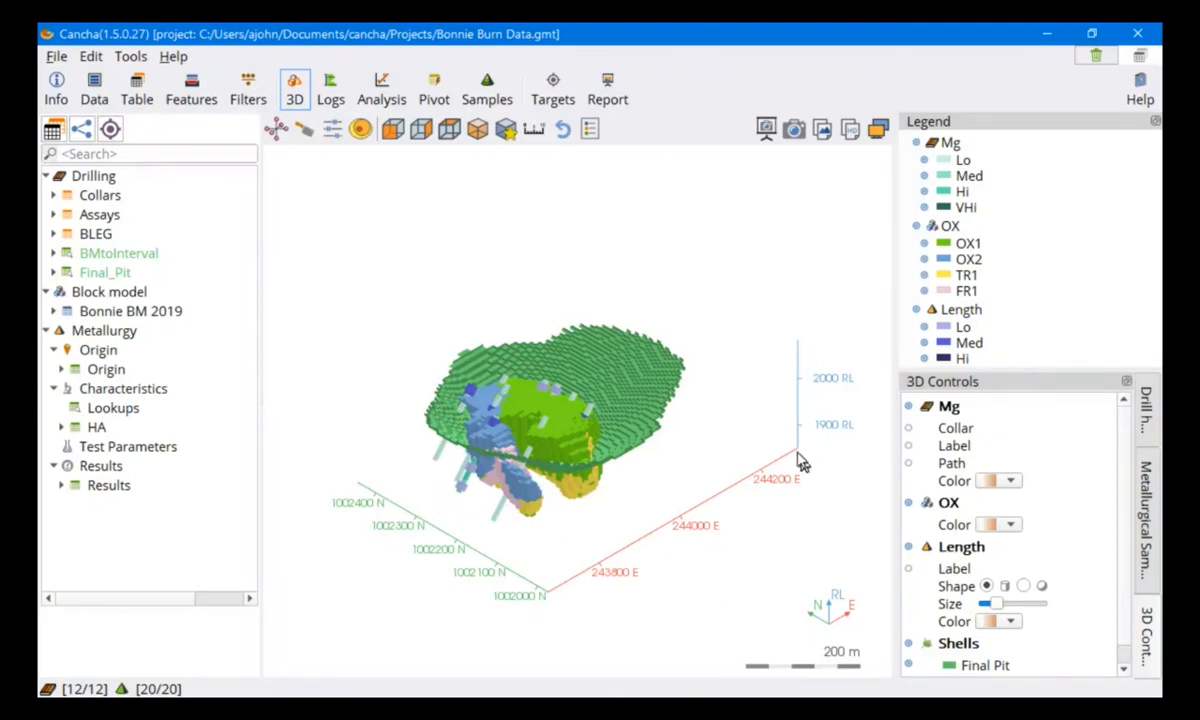
pyautogui.moveTo(779, 441); pyautogui.dragTo(820, 470)
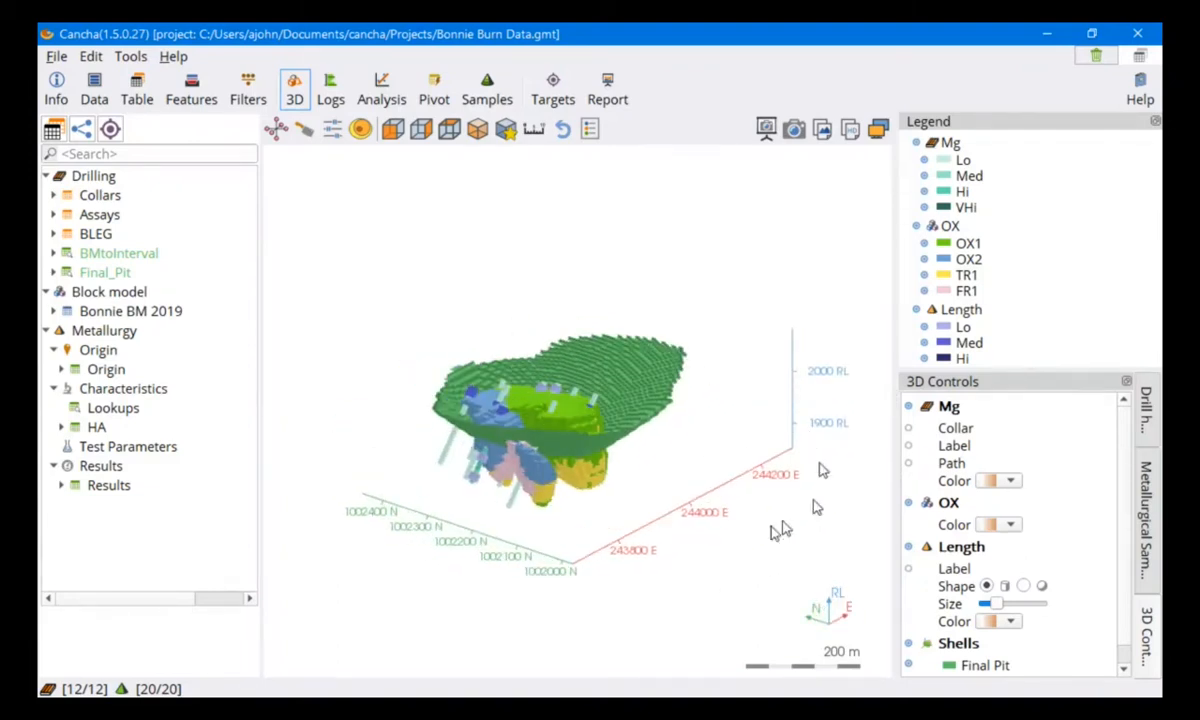
pyautogui.moveTo(721, 377); pyautogui.dragTo(807, 506)
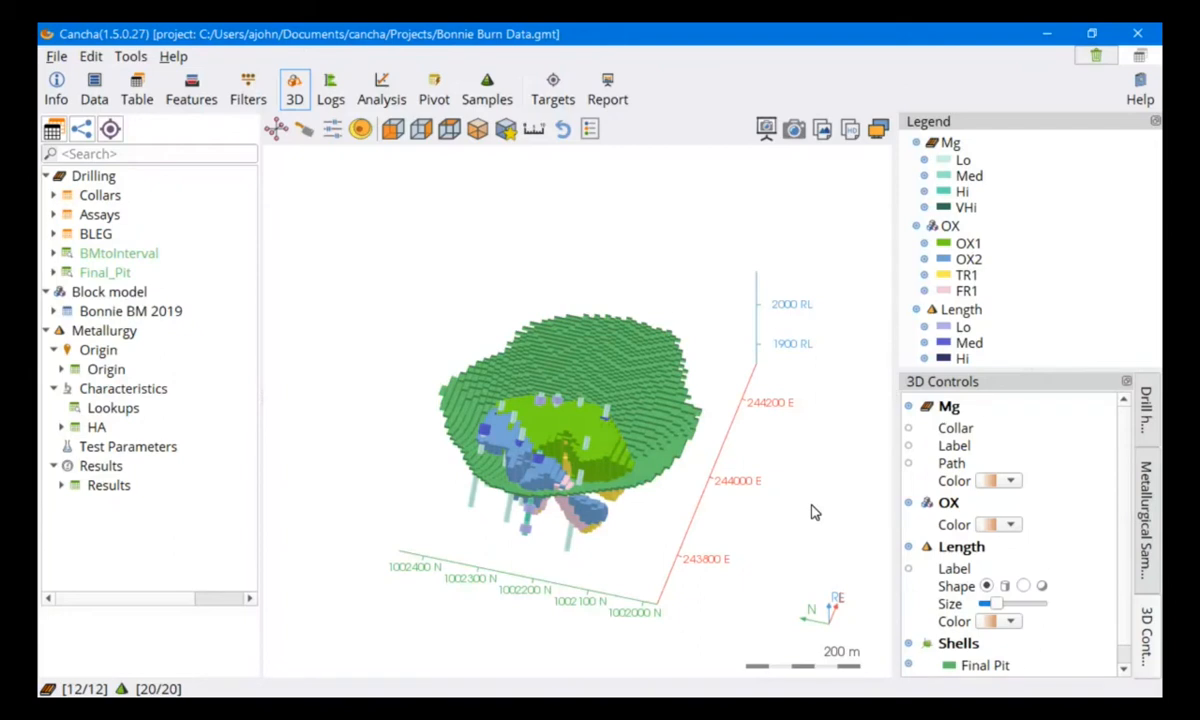
pyautogui.moveTo(828, 497); pyautogui.dragTo(427, 427)
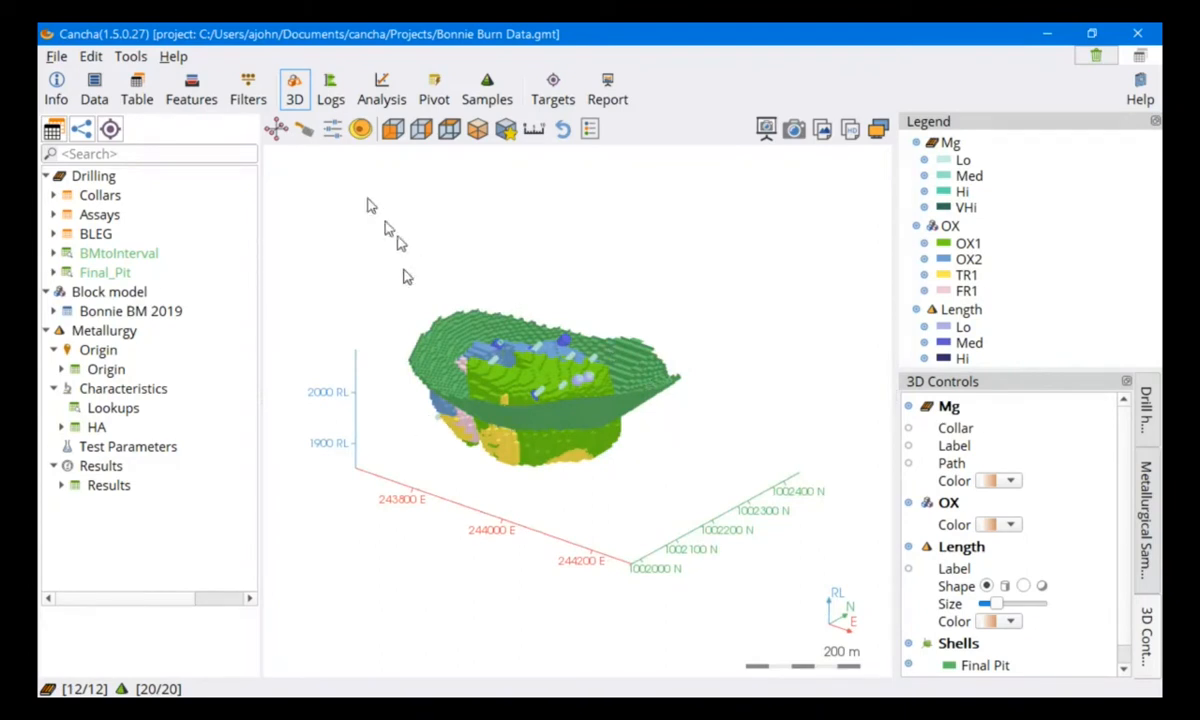
# Reset the 3D bounding box to show all data, including the distant drill holes.
pyautogui.click(276, 128)
pyautogui.click(348, 161)
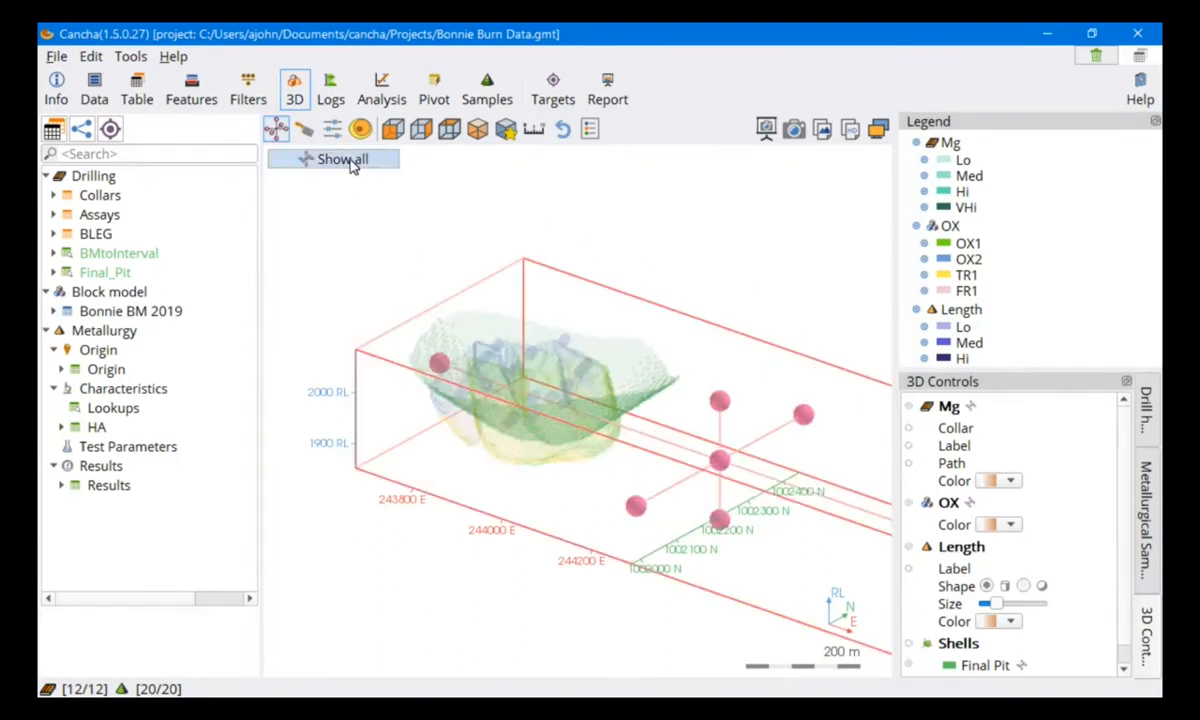
pyautogui.click(281, 130)
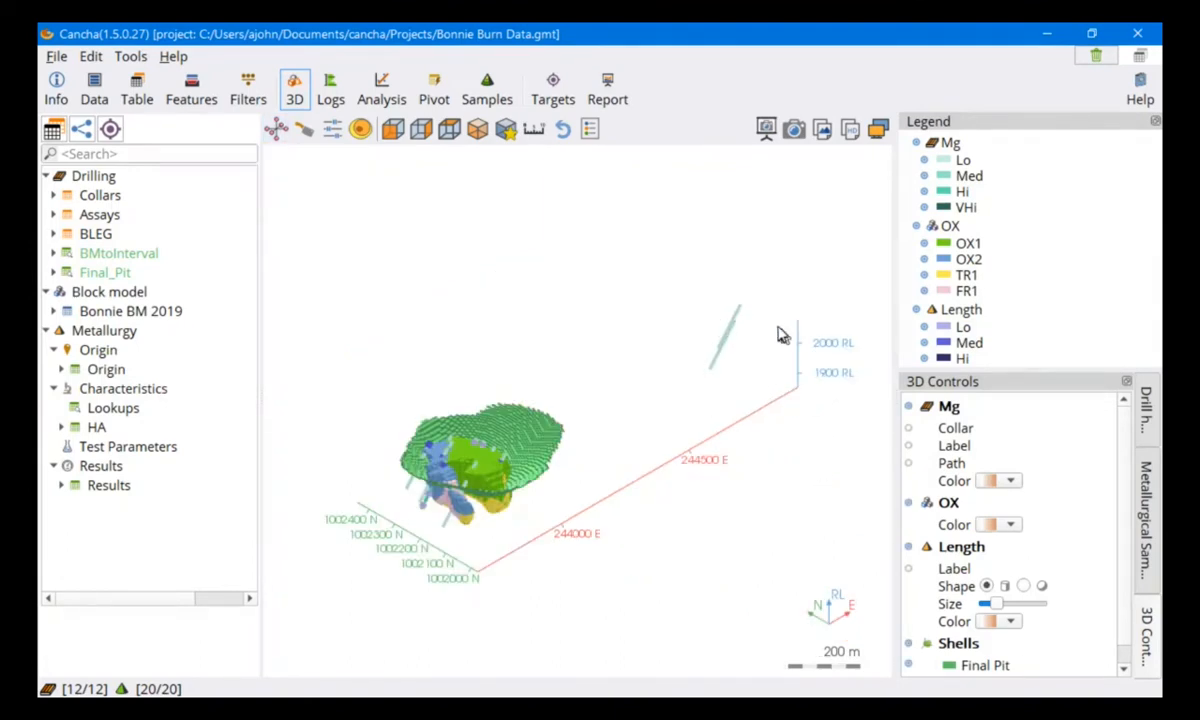
# Review the interval filter settings and the drill, block model and samples burn options.
pyautogui.click(252, 92)
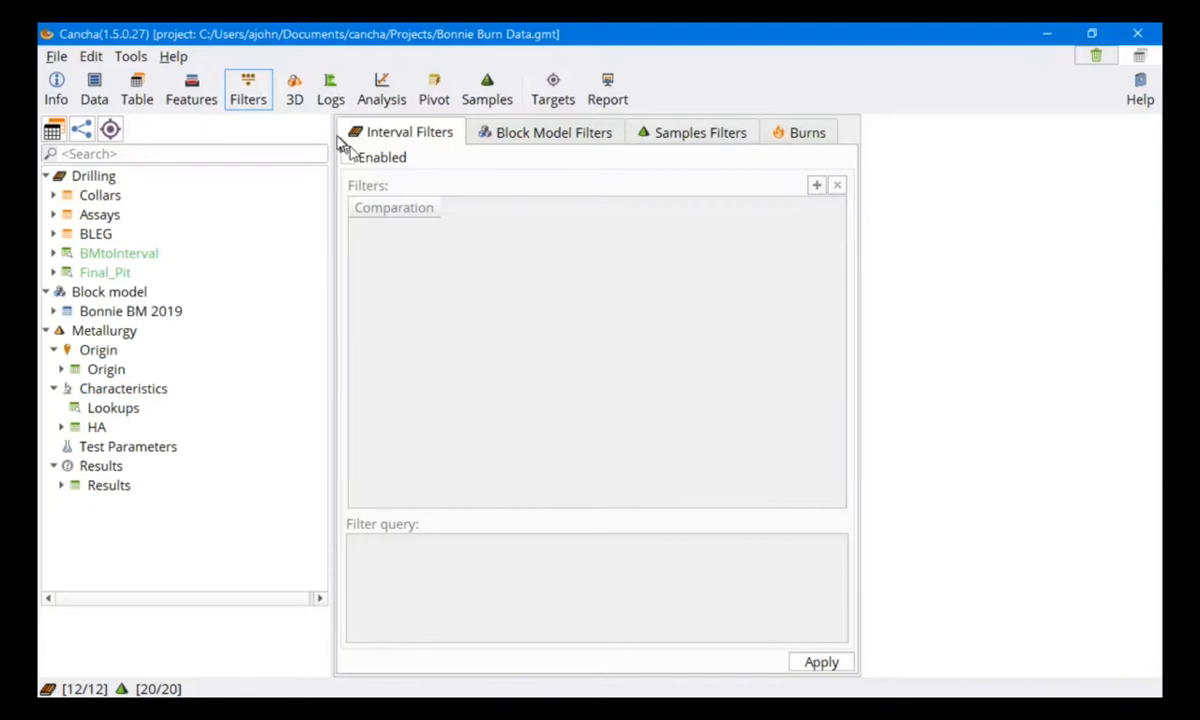
pyautogui.click(294, 89)
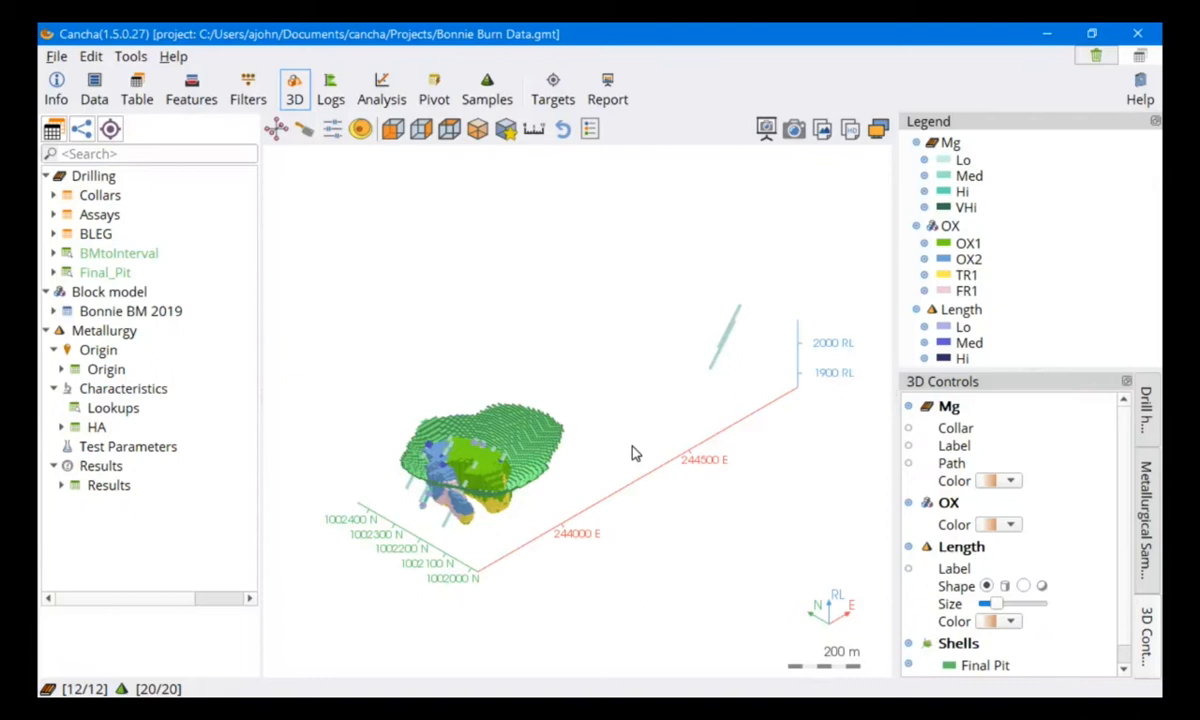
pyautogui.moveTo(635, 453); pyautogui.dragTo(539, 420)
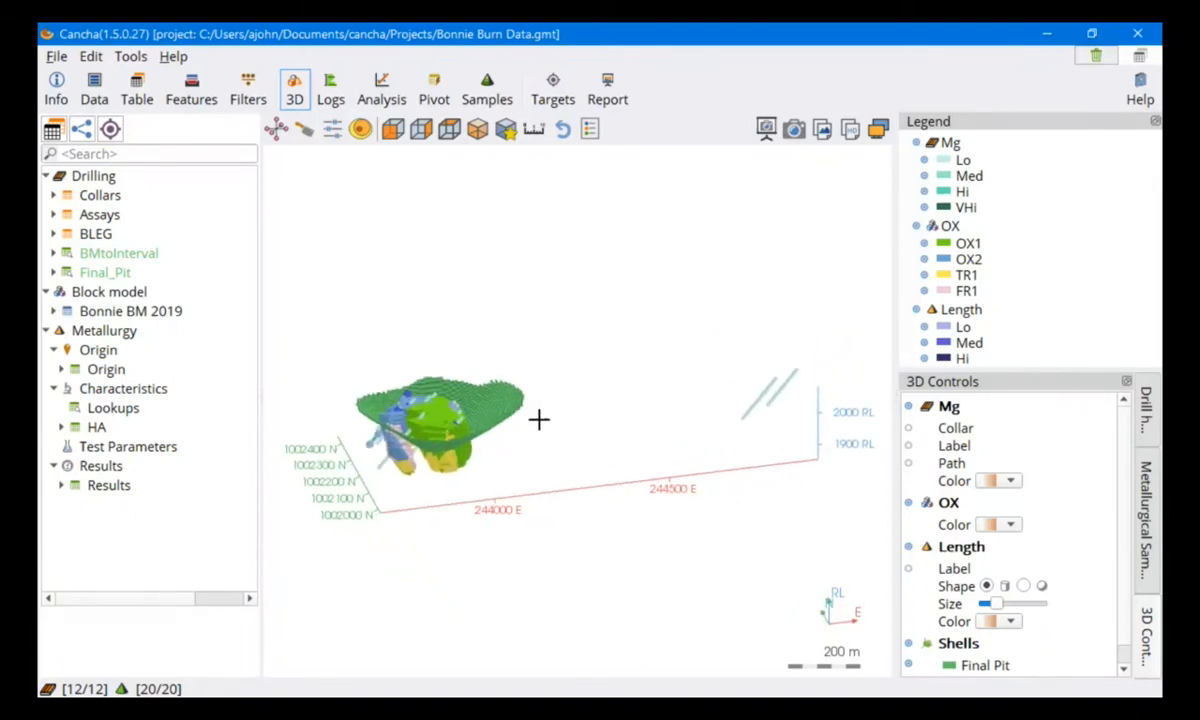
pyautogui.click(264, 101)
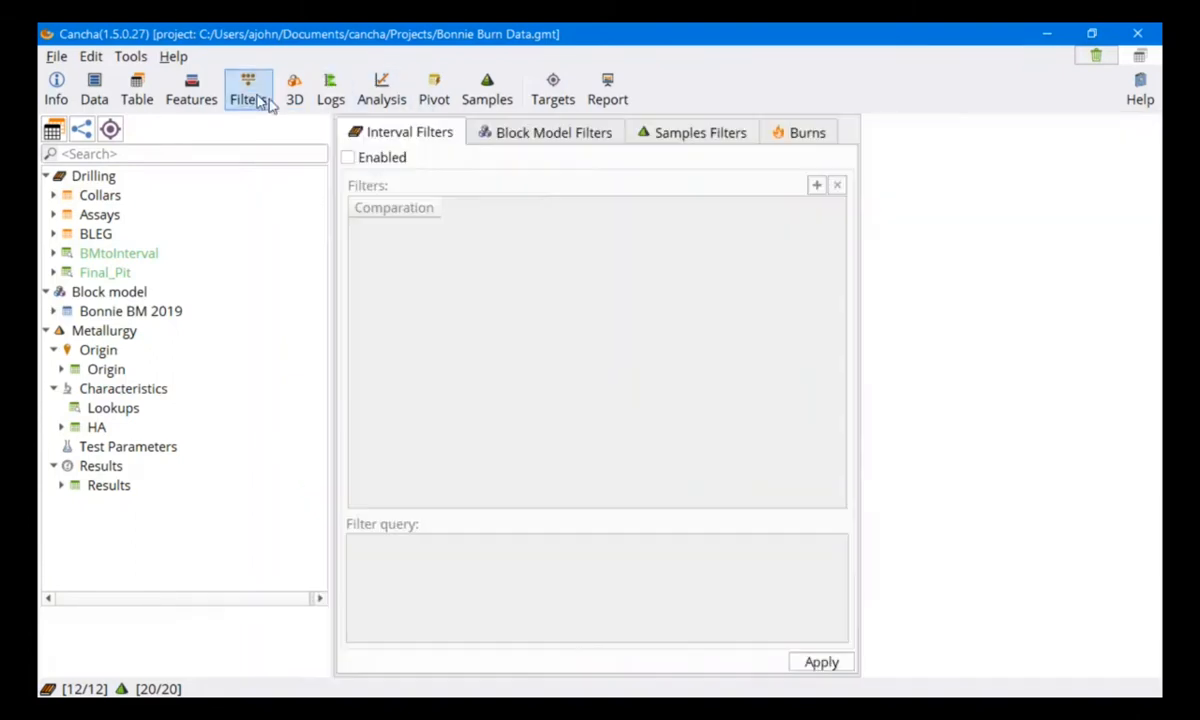
pyautogui.click(818, 133)
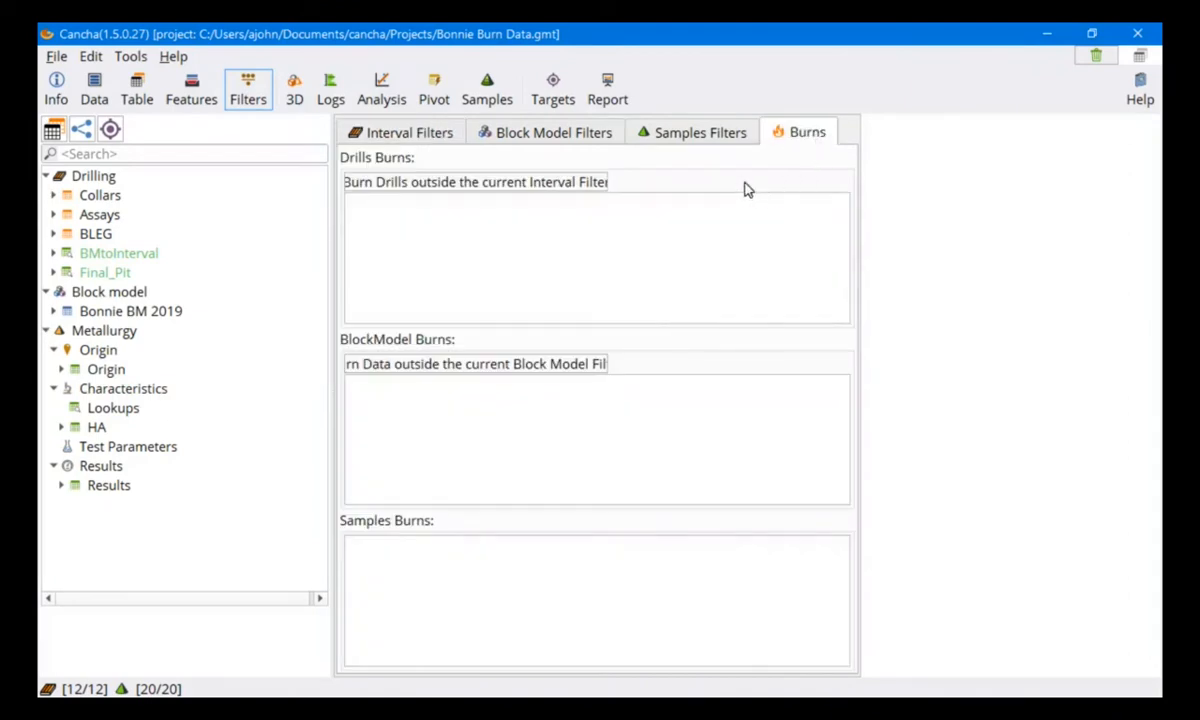
pyautogui.click(395, 133)
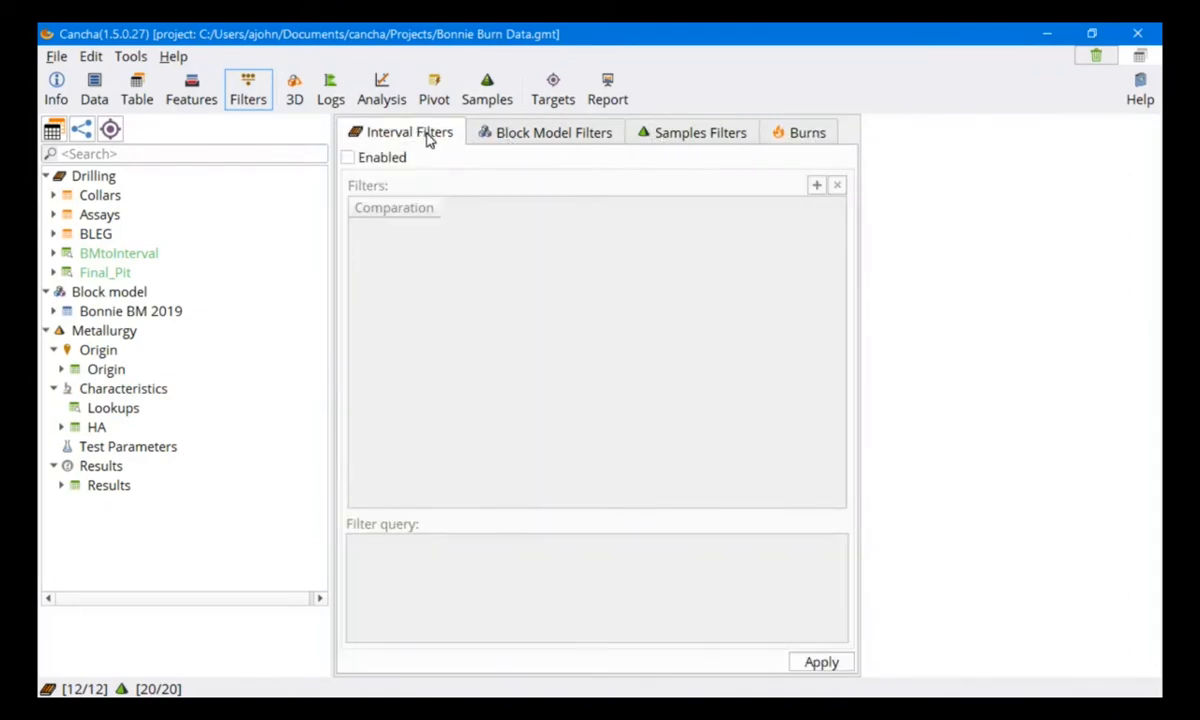
pyautogui.click(803, 133)
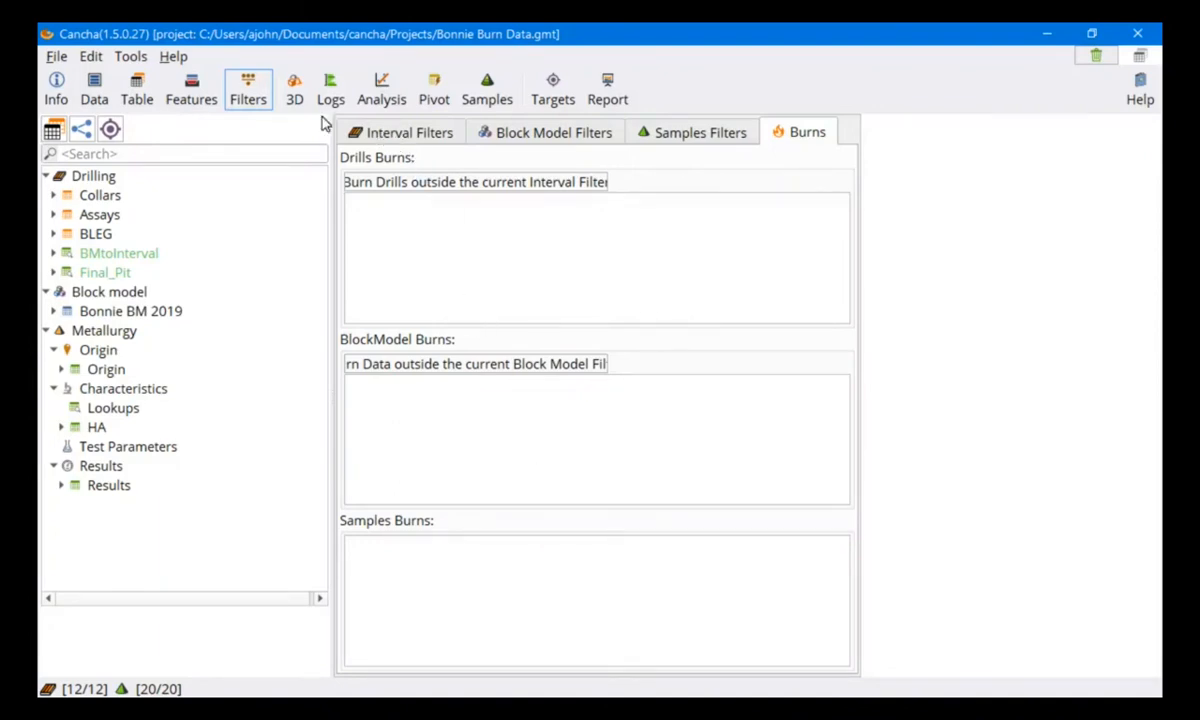
# Examine the distant drill holes and the drilling and block model around the final pit shell in 3D.
pyautogui.click(294, 90)
pyautogui.moveTo(552, 372); pyautogui.dragTo(610, 487)
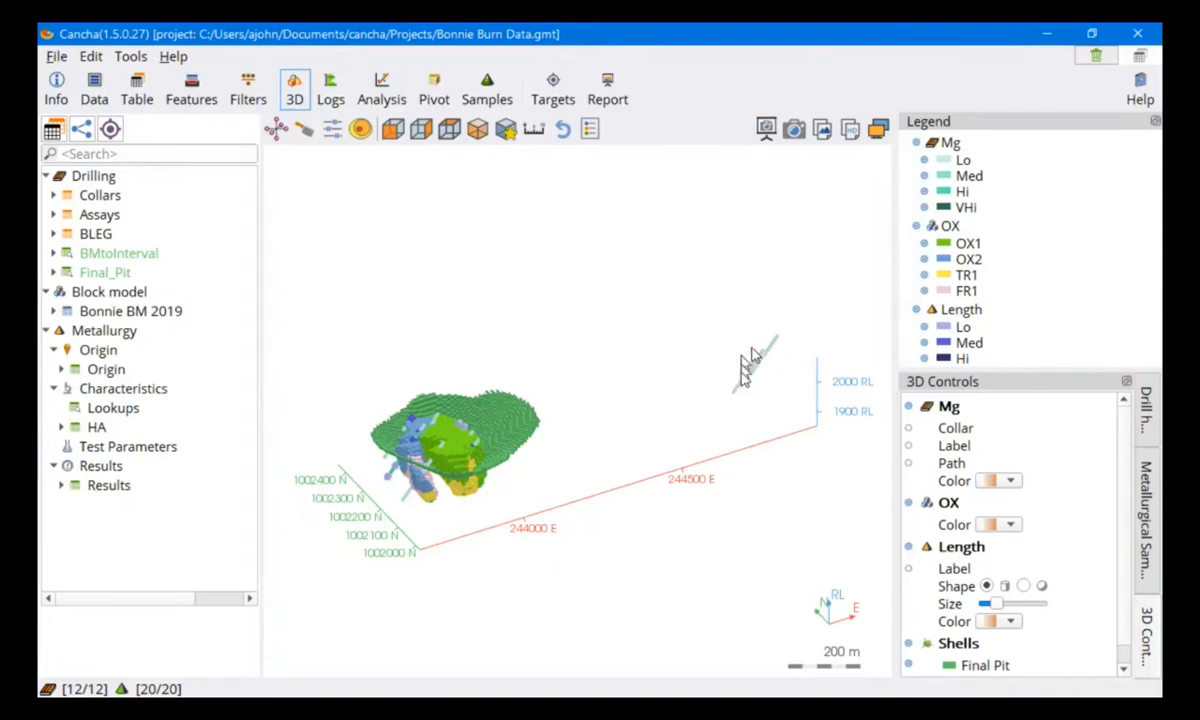
pyautogui.moveTo(747, 426); pyautogui.dragTo(678, 423)
pyautogui.scroll(3, 412, 472)
pyautogui.moveTo(412, 472); pyautogui.dragTo(757, 427)
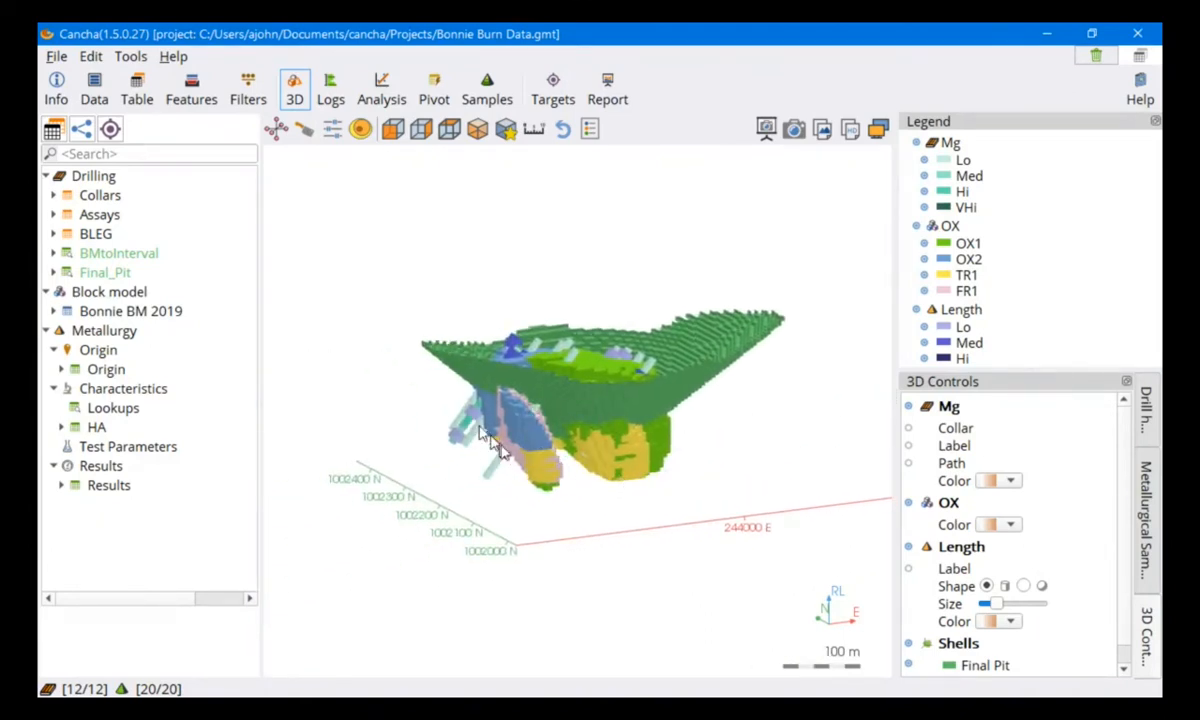
pyautogui.moveTo(678, 450); pyautogui.dragTo(581, 474)
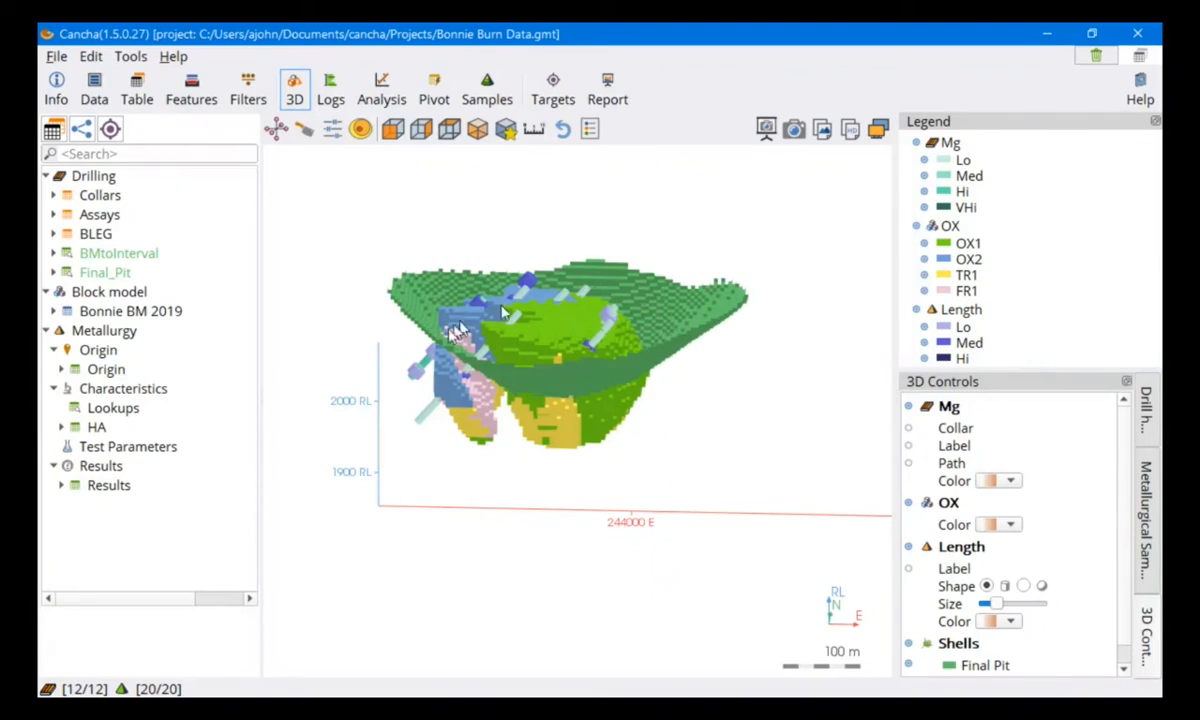
pyautogui.moveTo(478, 476); pyautogui.dragTo(716, 458)
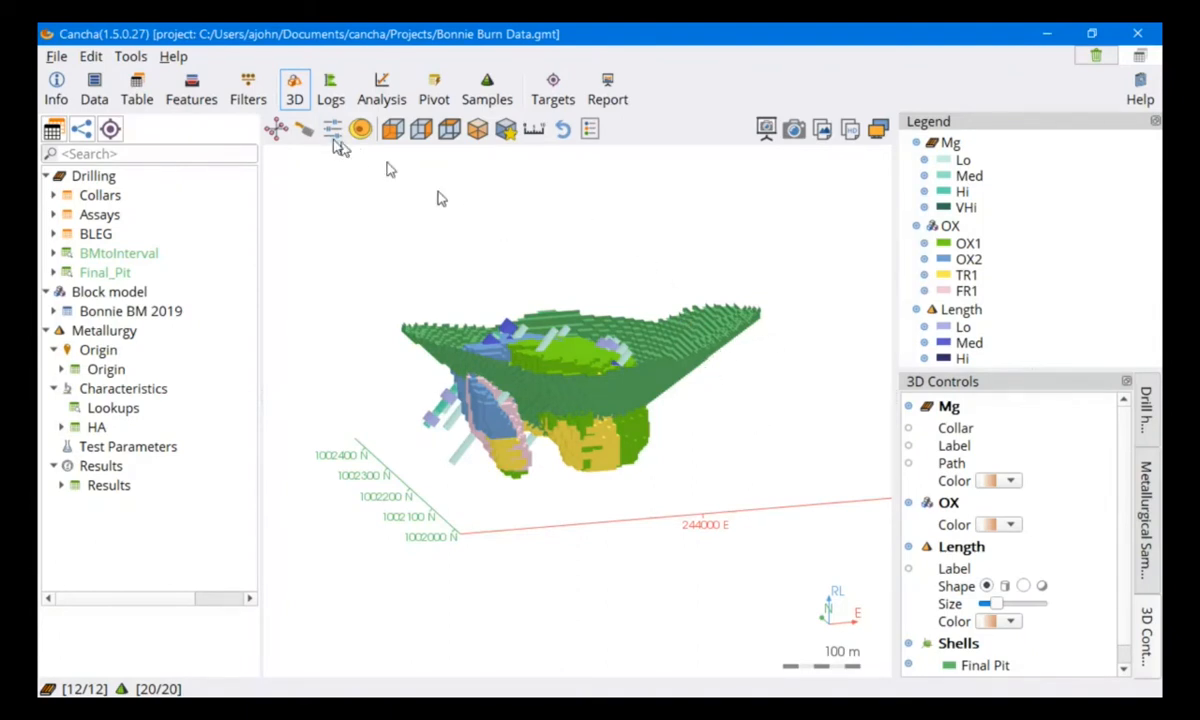
# Check the Surface to Block model options for the Final Pit surface, and return to the 3D view.
pyautogui.click(190, 97)
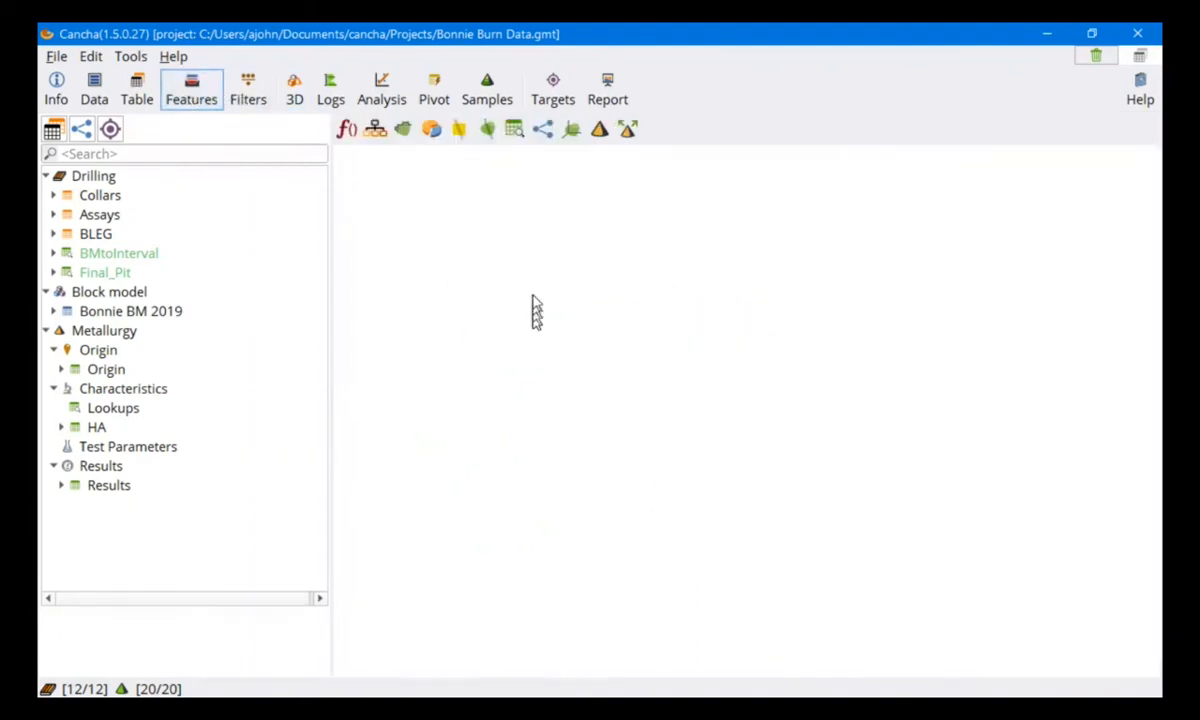
pyautogui.click(402, 131)
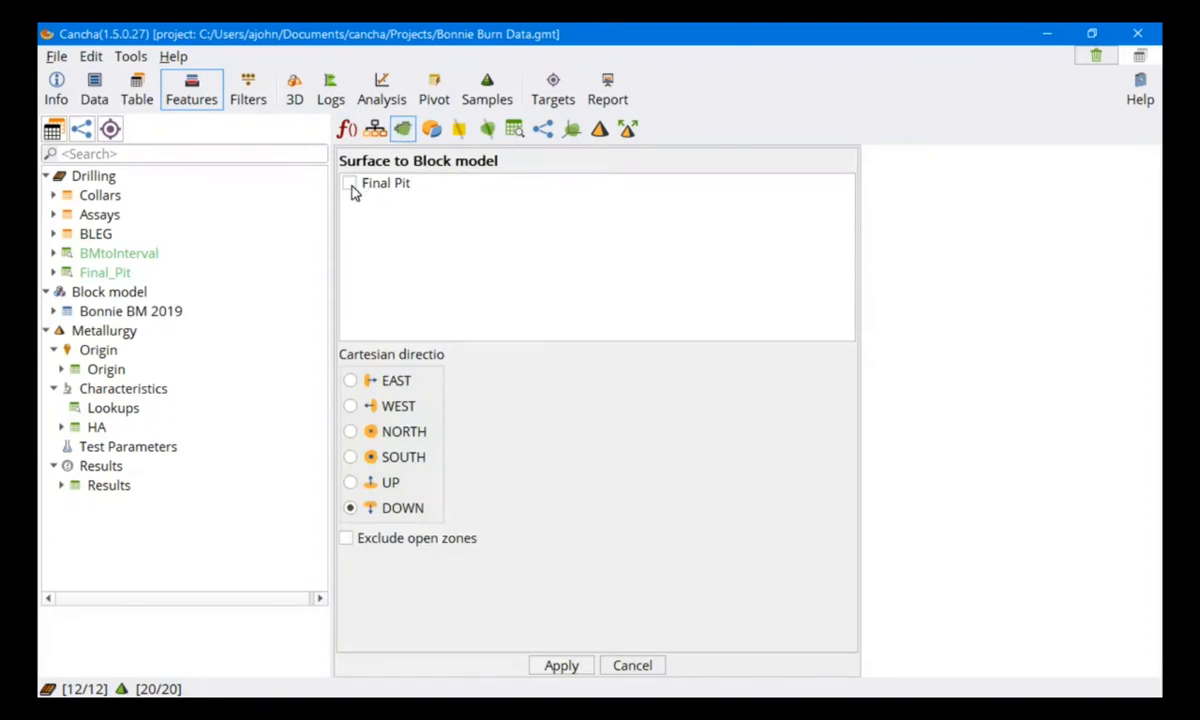
pyautogui.click(294, 88)
# Colour the drill holes in 3D by the Final_Pit attribute from the Final_Pit drilling table.
pyautogui.doubleClick(102, 273)
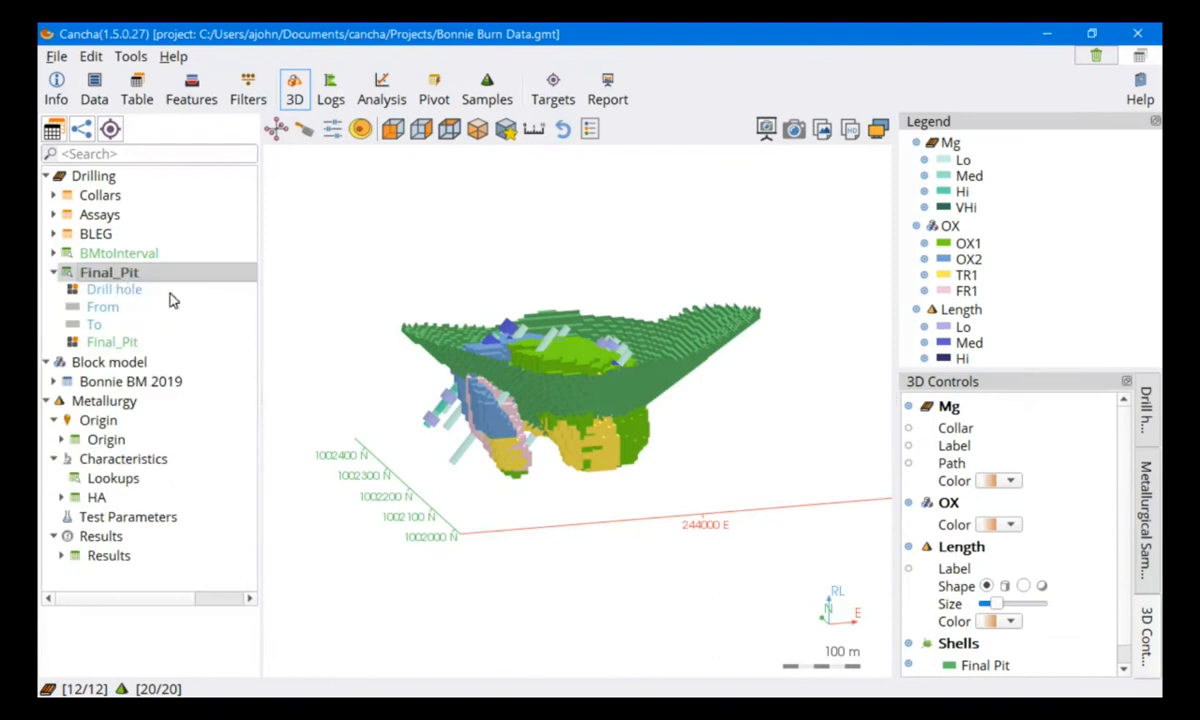
pyautogui.click(112, 342)
pyautogui.moveTo(672, 421); pyautogui.dragTo(631, 449)
# Colour the Bonnie BM 2019 block model by its Final Pit attribute and inspect the blocks inside and below the pit.
pyautogui.doubleClick(122, 382)
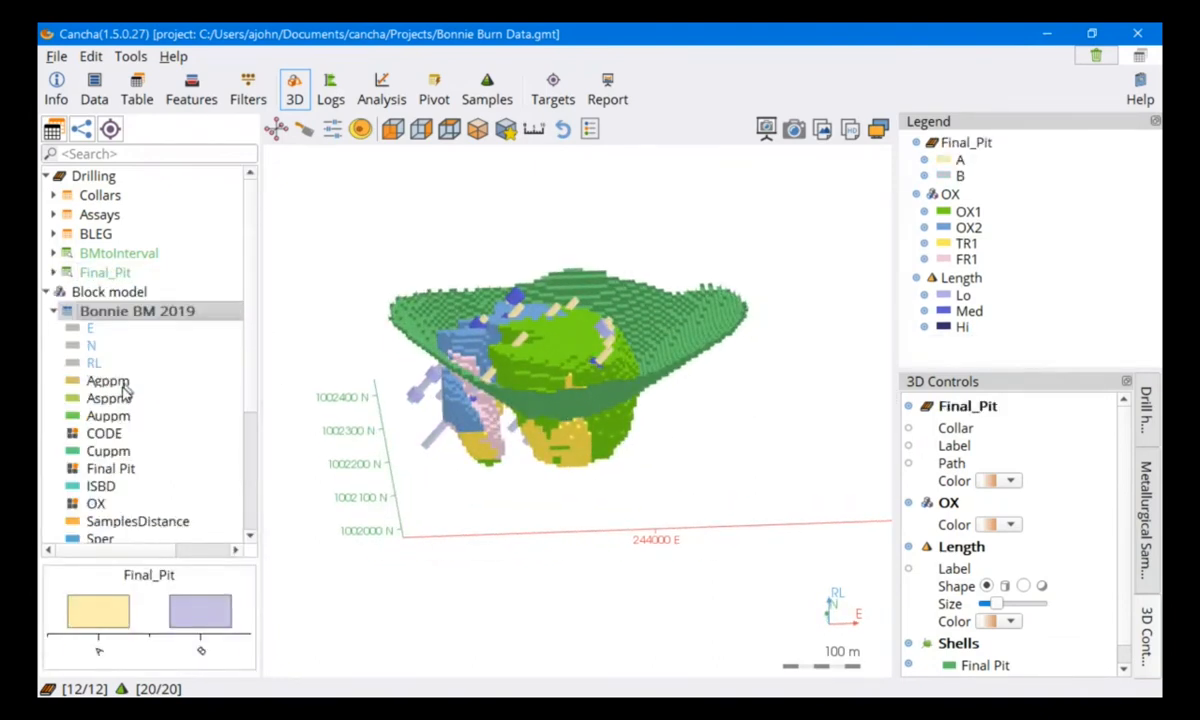
pyautogui.click(112, 470)
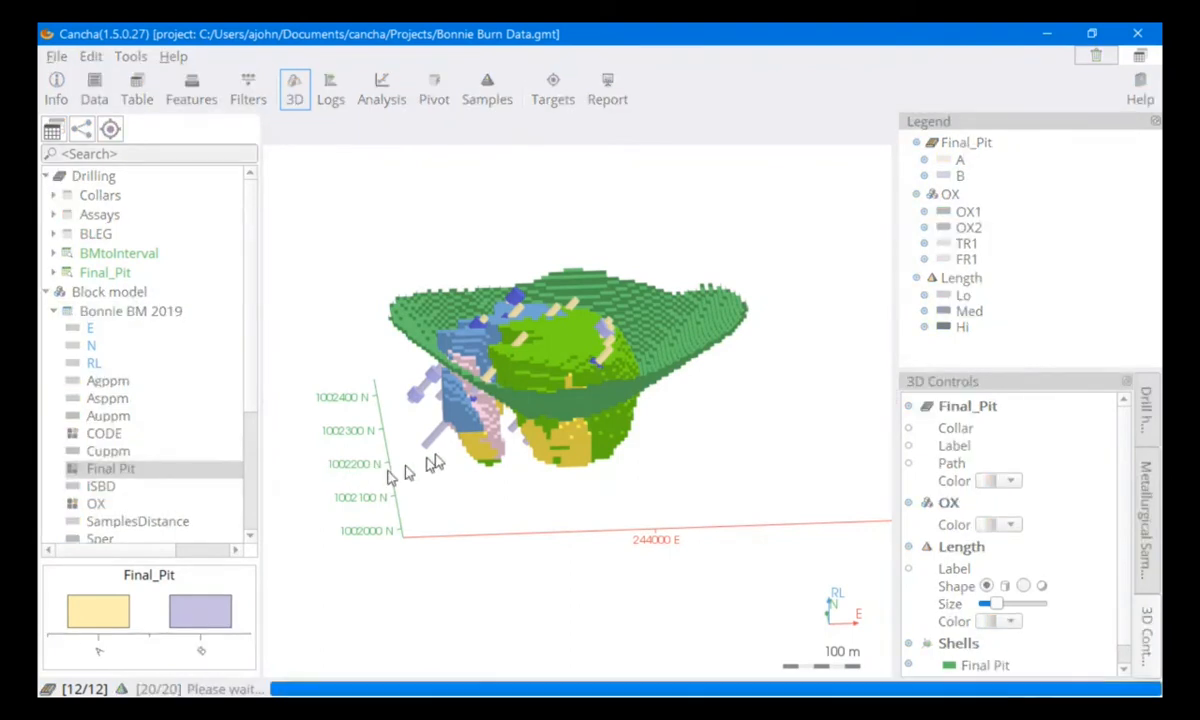
pyautogui.moveTo(616, 476); pyautogui.dragTo(512, 455)
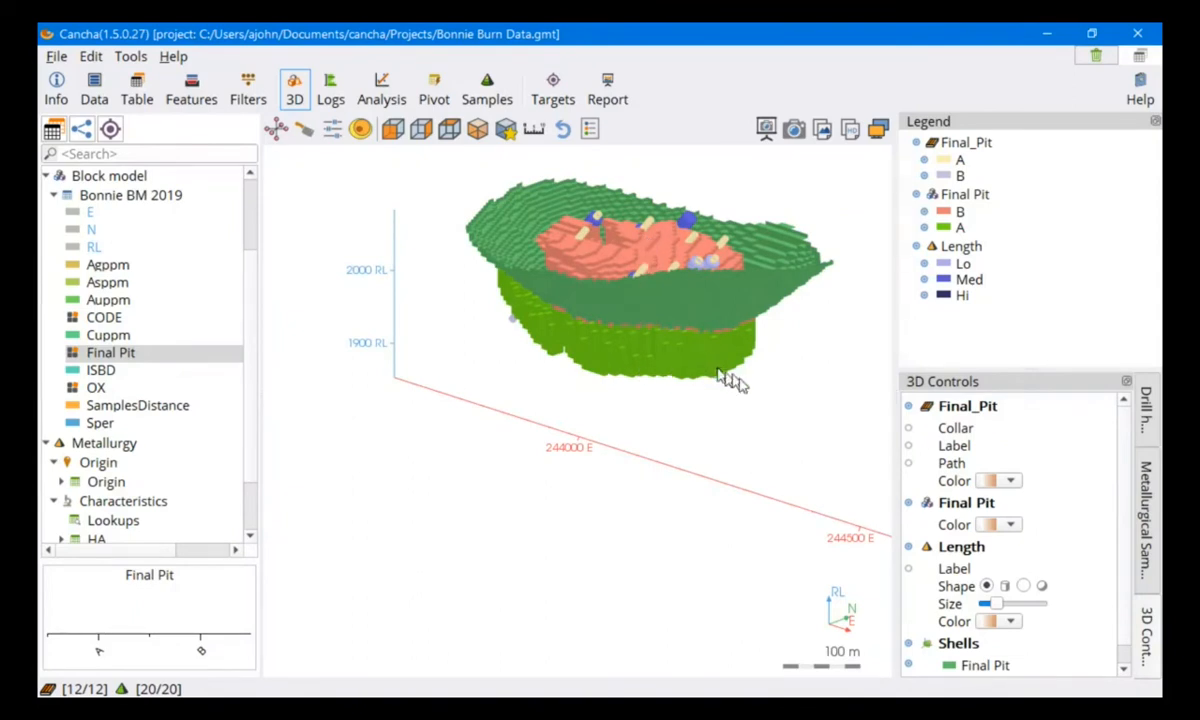
pyautogui.moveTo(741, 419); pyautogui.dragTo(545, 396, button='middle')
pyautogui.scroll(-5, 610, 402)
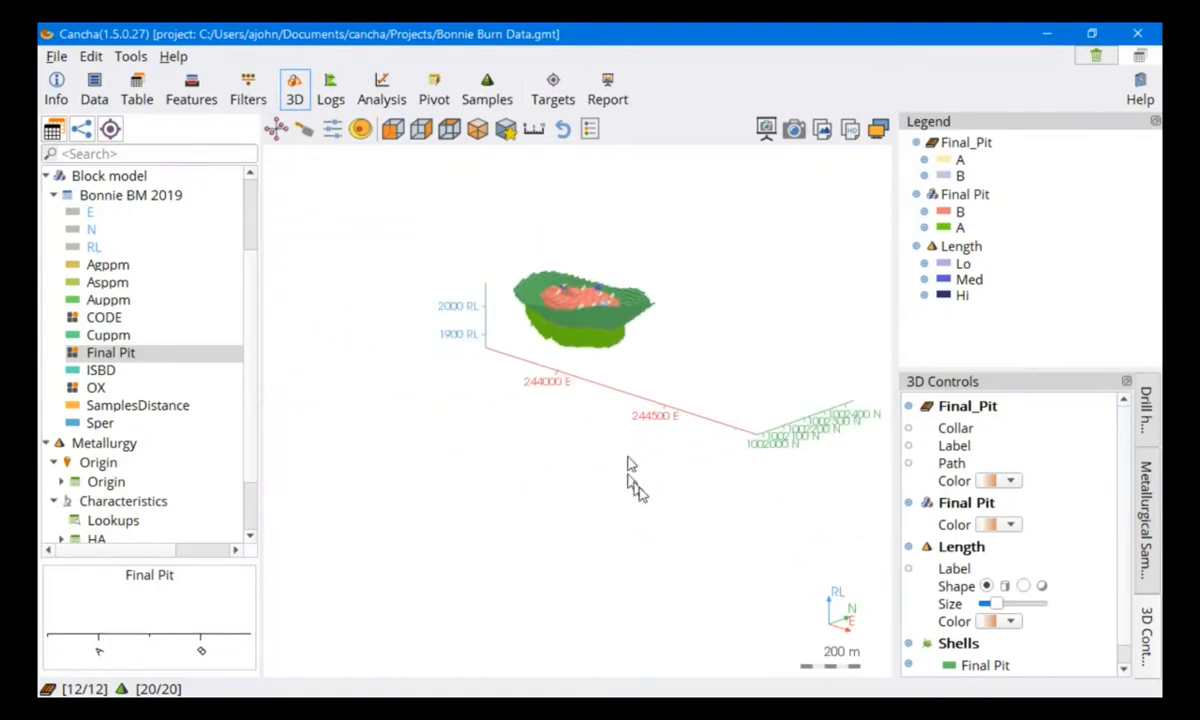
pyautogui.moveTo(626, 450); pyautogui.dragTo(811, 490)
pyautogui.moveTo(611, 407); pyautogui.dragTo(458, 437, button='middle')
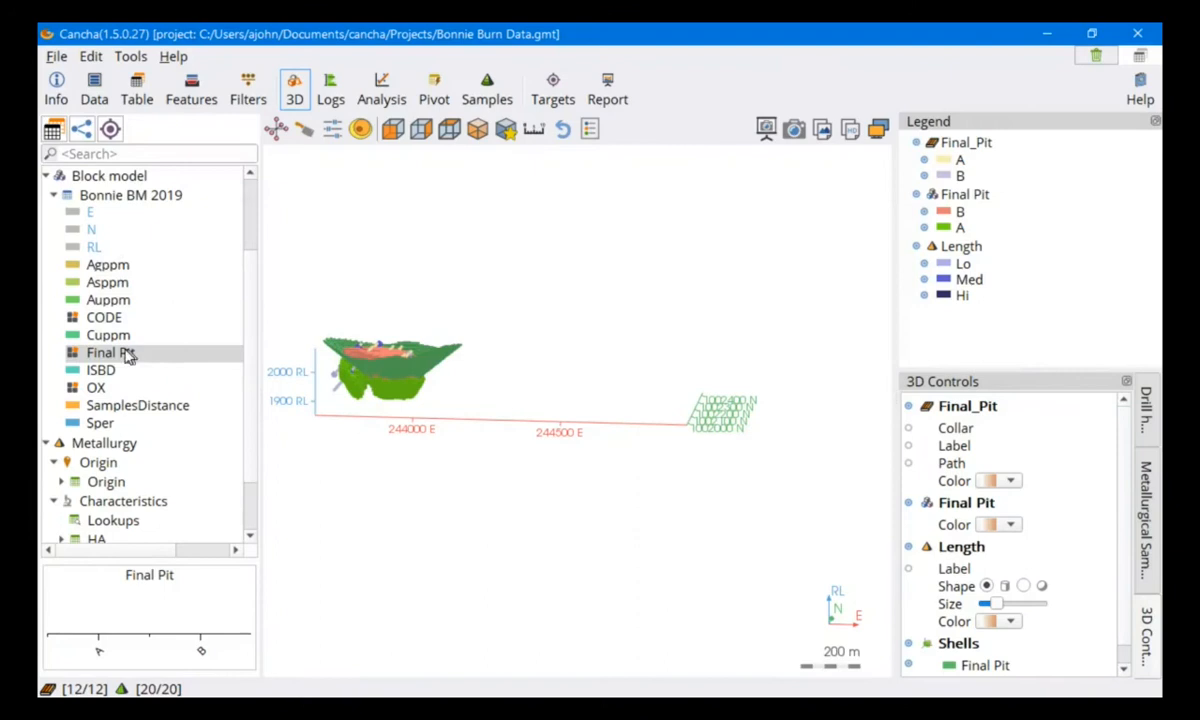
# Display the Ag assay values on the drill holes.
pyautogui.scroll(2, 127, 345)
pyautogui.doubleClick(125, 272)
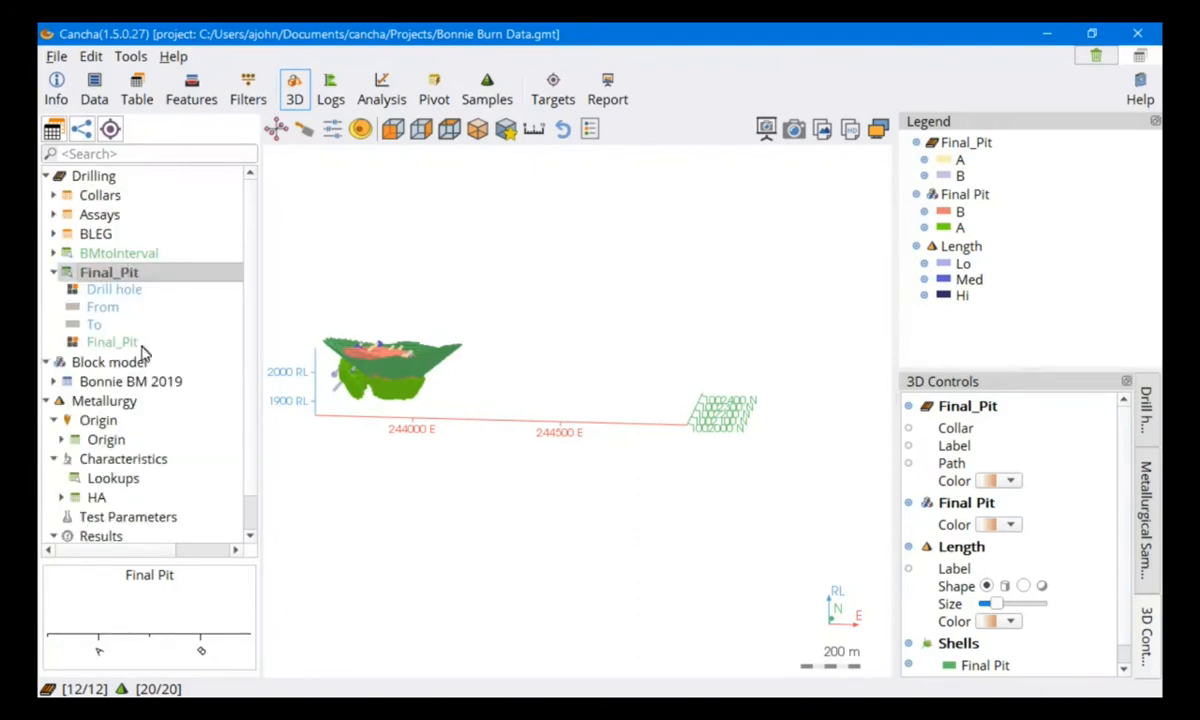
pyautogui.doubleClick(150, 255)
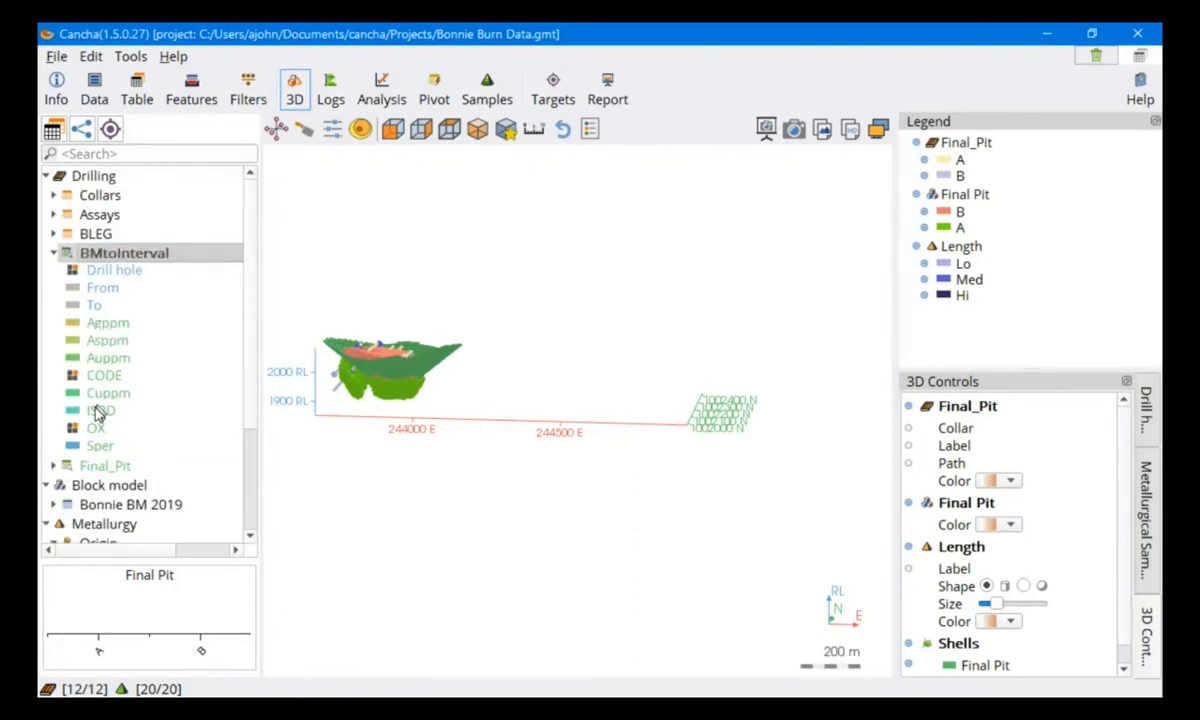
pyautogui.doubleClick(98, 216)
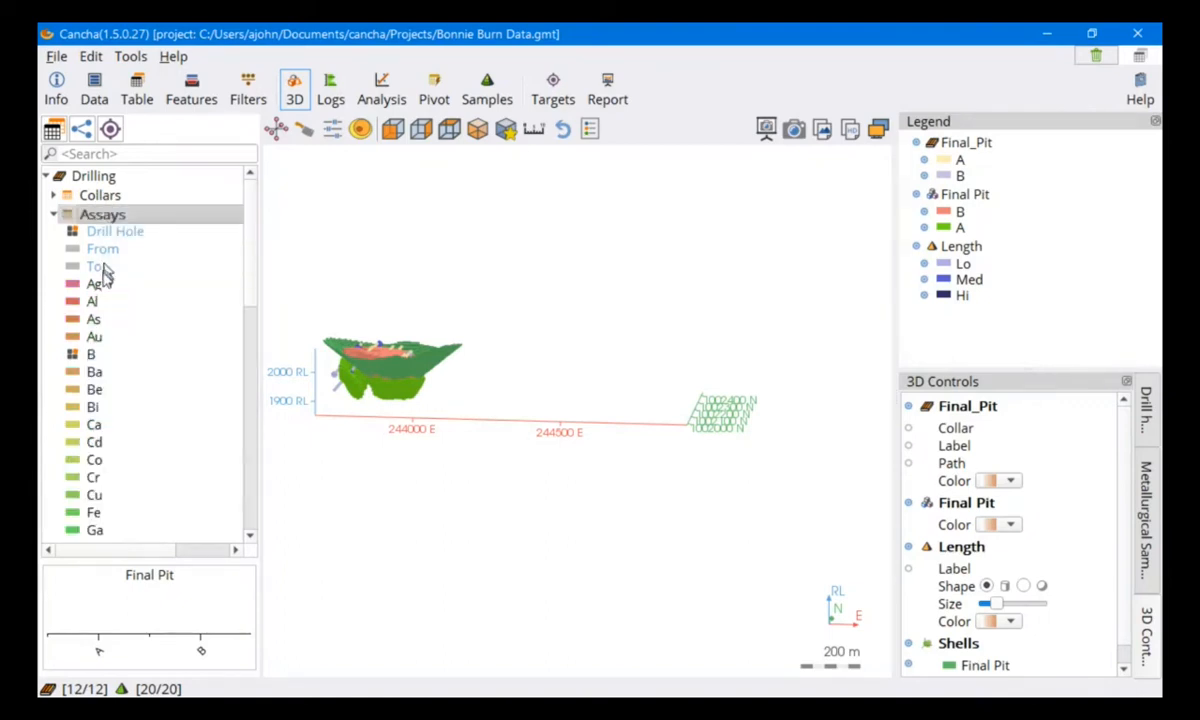
pyautogui.click(93, 286)
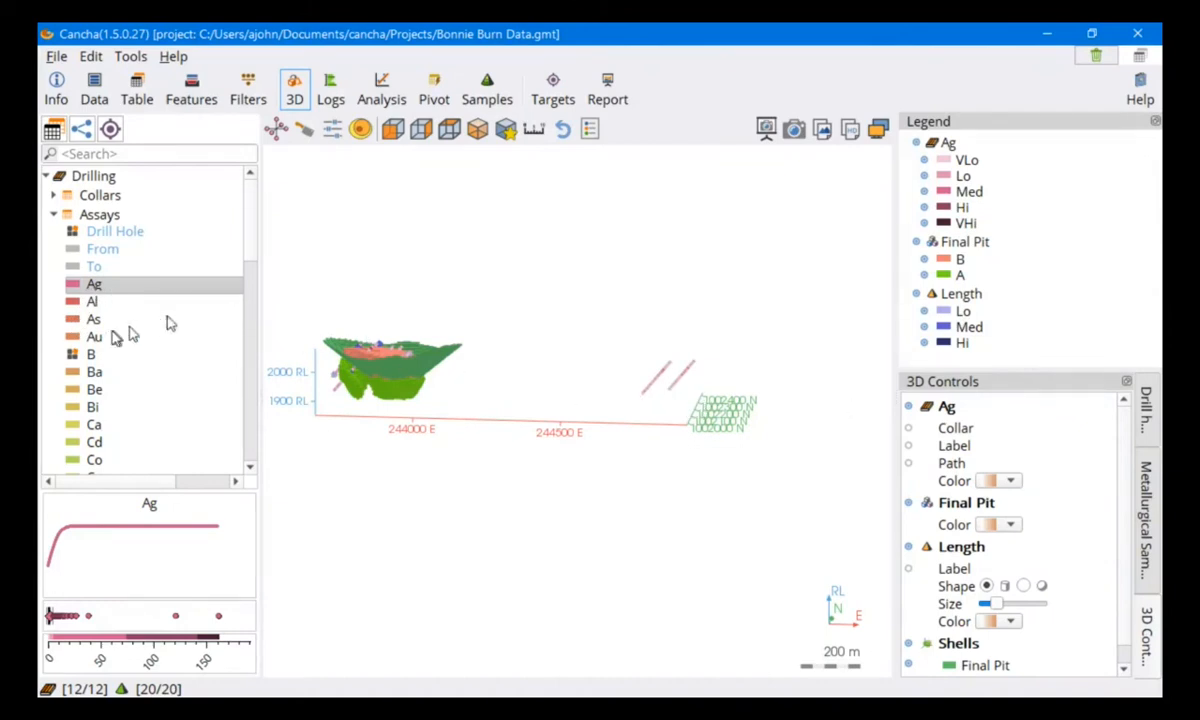
# Display the BMtoInterval table's CODE attribute on the drill holes, and switch the drill hole display to Auppm.
pyautogui.scroll(-10, 114, 343)
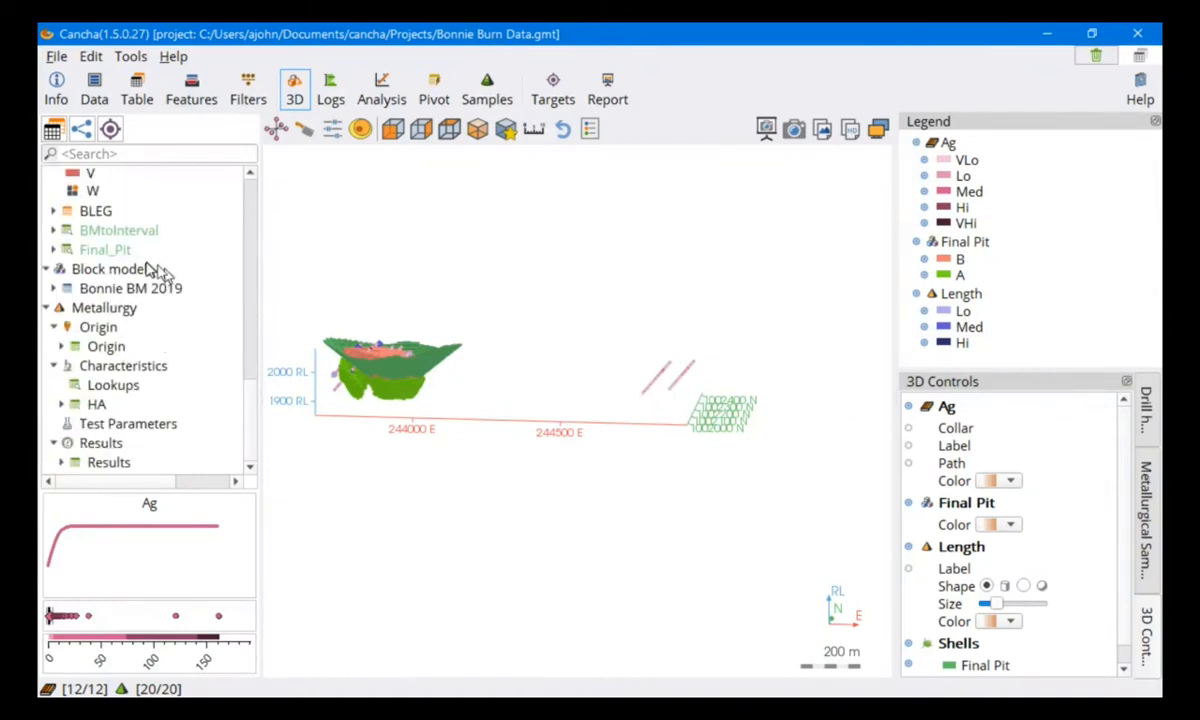
pyautogui.doubleClick(120, 231)
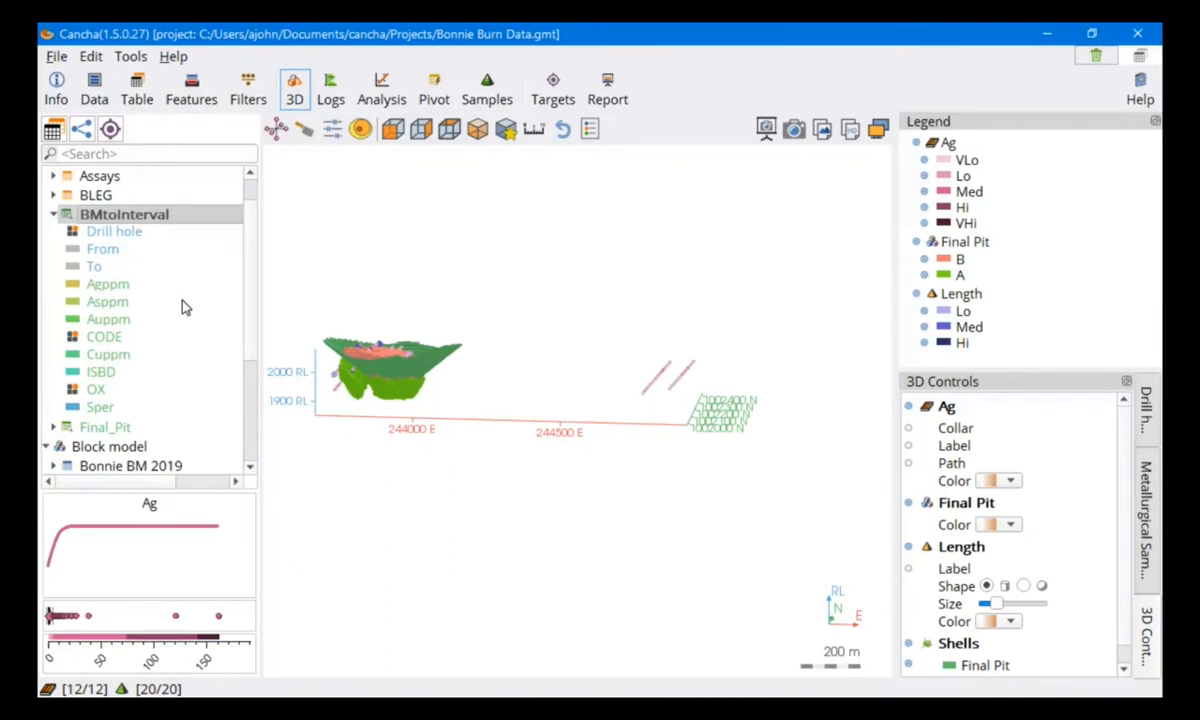
pyautogui.click(104, 338)
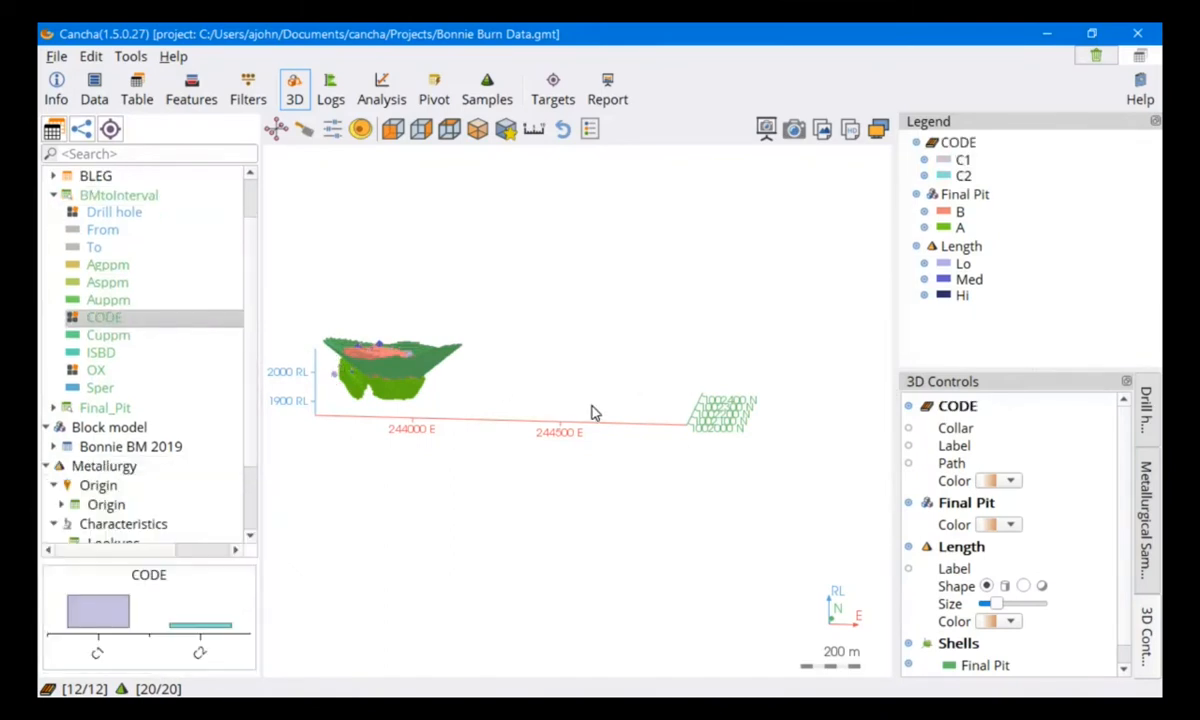
pyautogui.moveTo(517, 415); pyautogui.dragTo(541, 469)
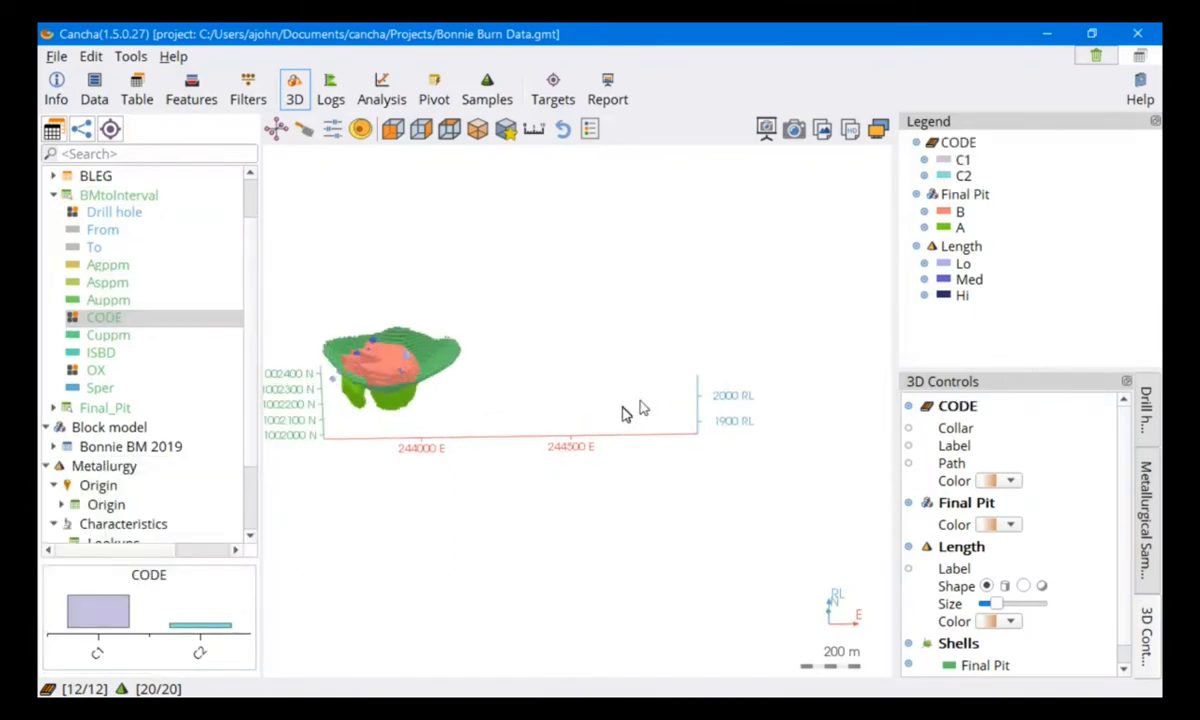
pyautogui.click(195, 299)
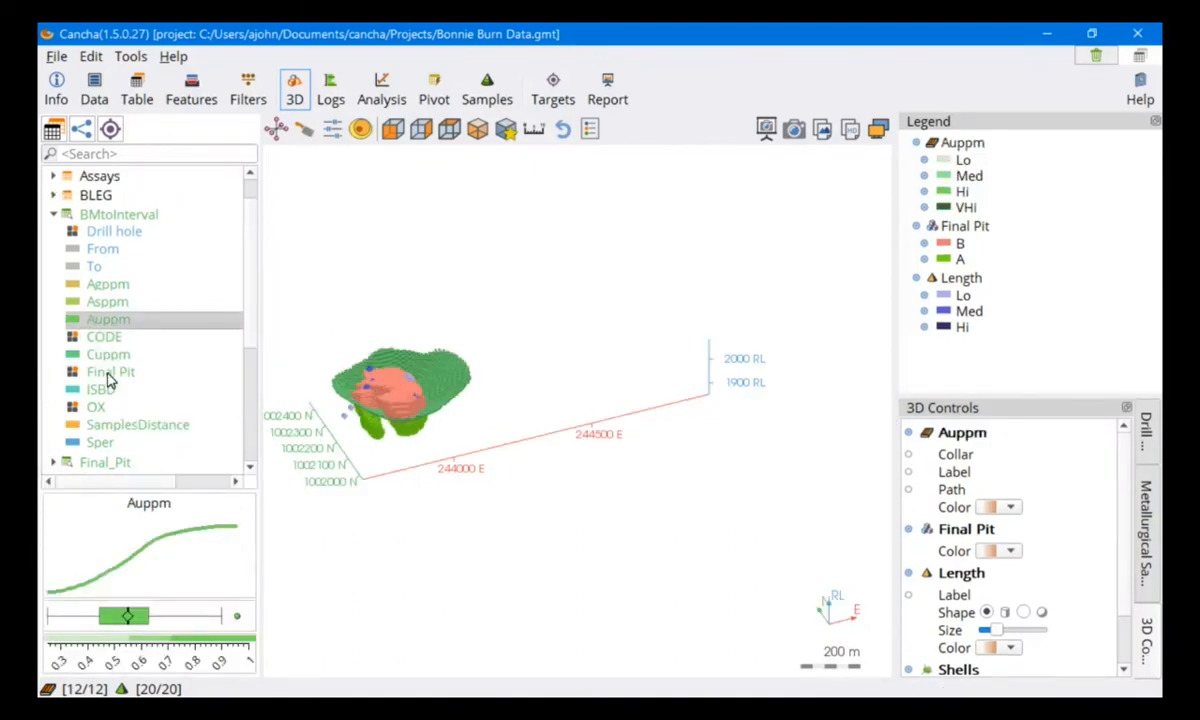
# Hide the Final Pit block model and the pit shells in 3D, and inspect the Auppm values on the drill holes.
pyautogui.click(909, 530)
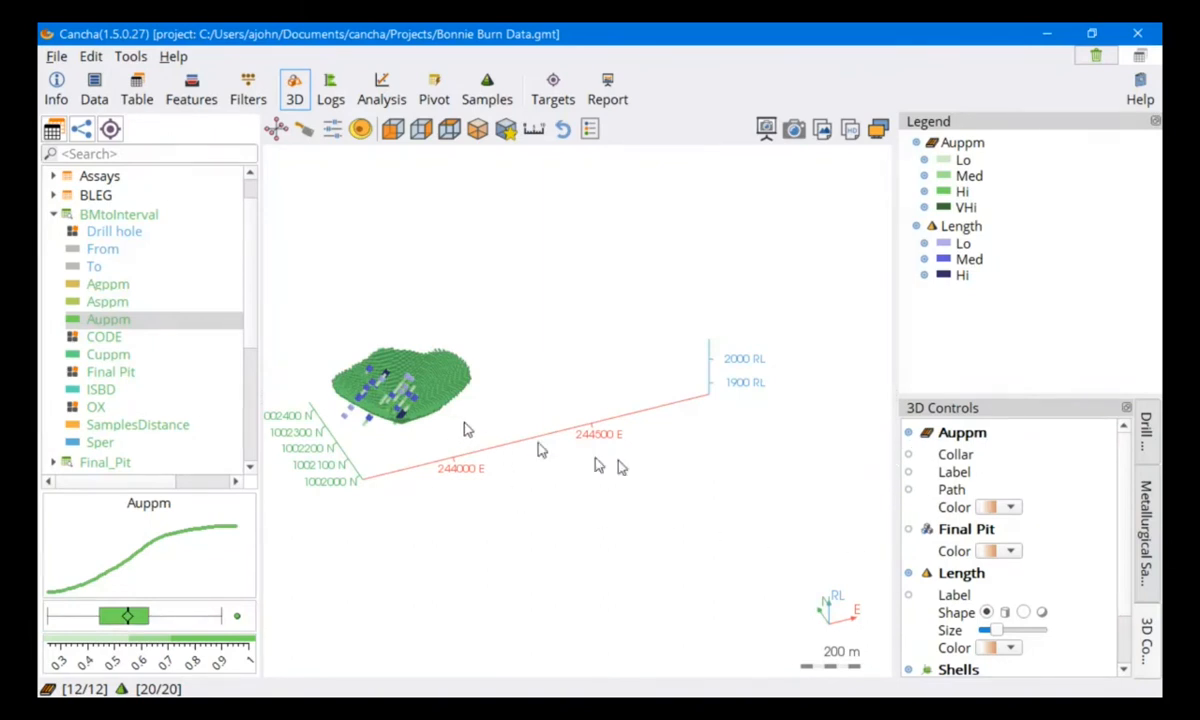
pyautogui.click(909, 669)
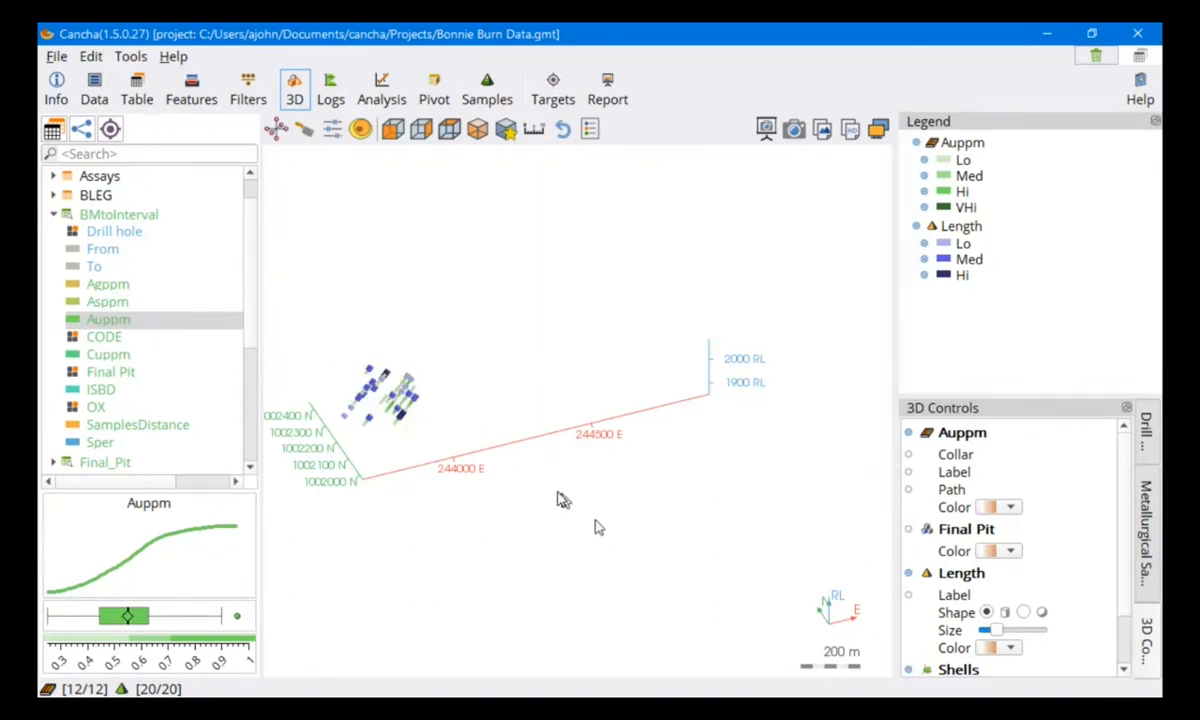
pyautogui.scroll(3, 521, 456)
pyautogui.scroll(-1, 520, 458)
pyautogui.moveTo(484, 454); pyautogui.dragTo(587, 467, button='middle')
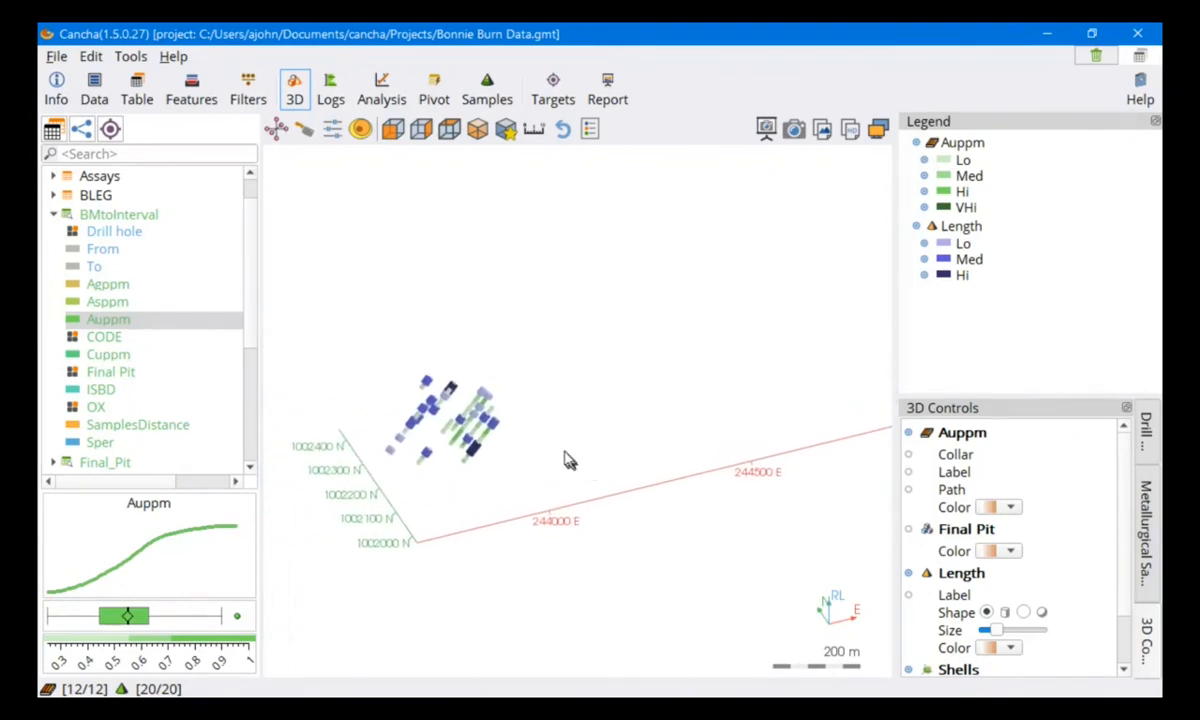
pyautogui.moveTo(477, 460); pyautogui.dragTo(500, 428)
pyautogui.scroll(3, 482, 429)
pyautogui.moveTo(540, 446); pyautogui.dragTo(667, 432, button='middle')
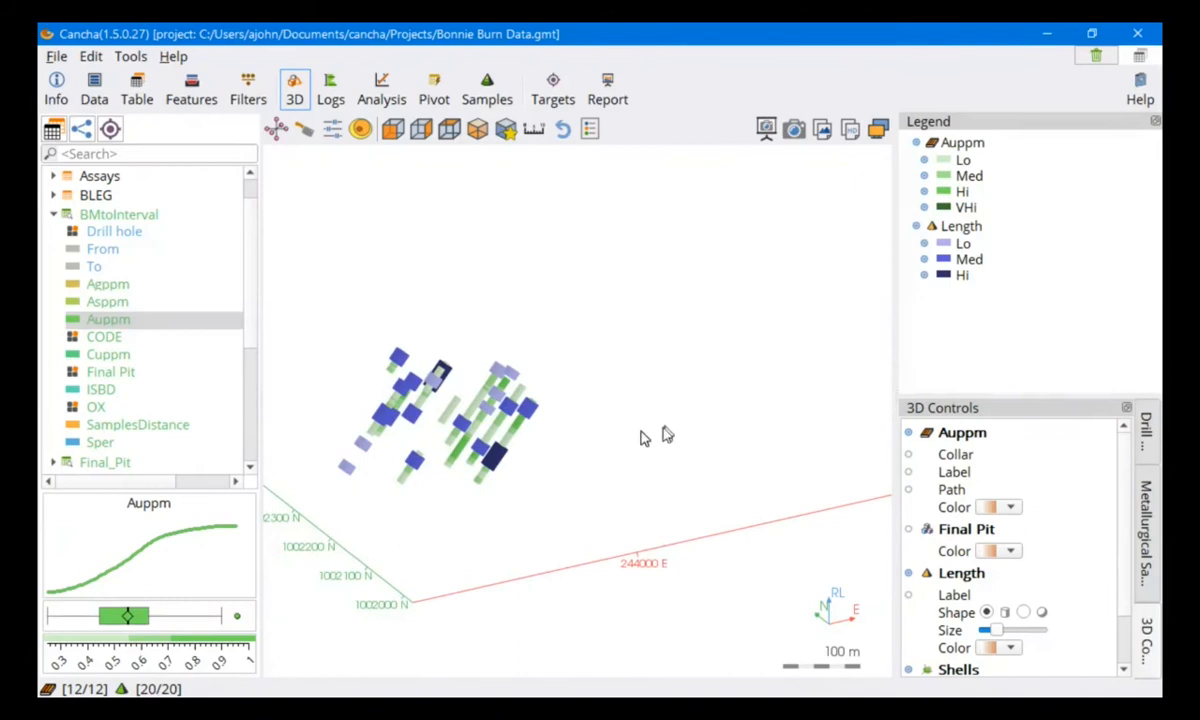
pyautogui.moveTo(447, 420); pyautogui.dragTo(686, 388)
pyautogui.scroll(-3, 632, 437)
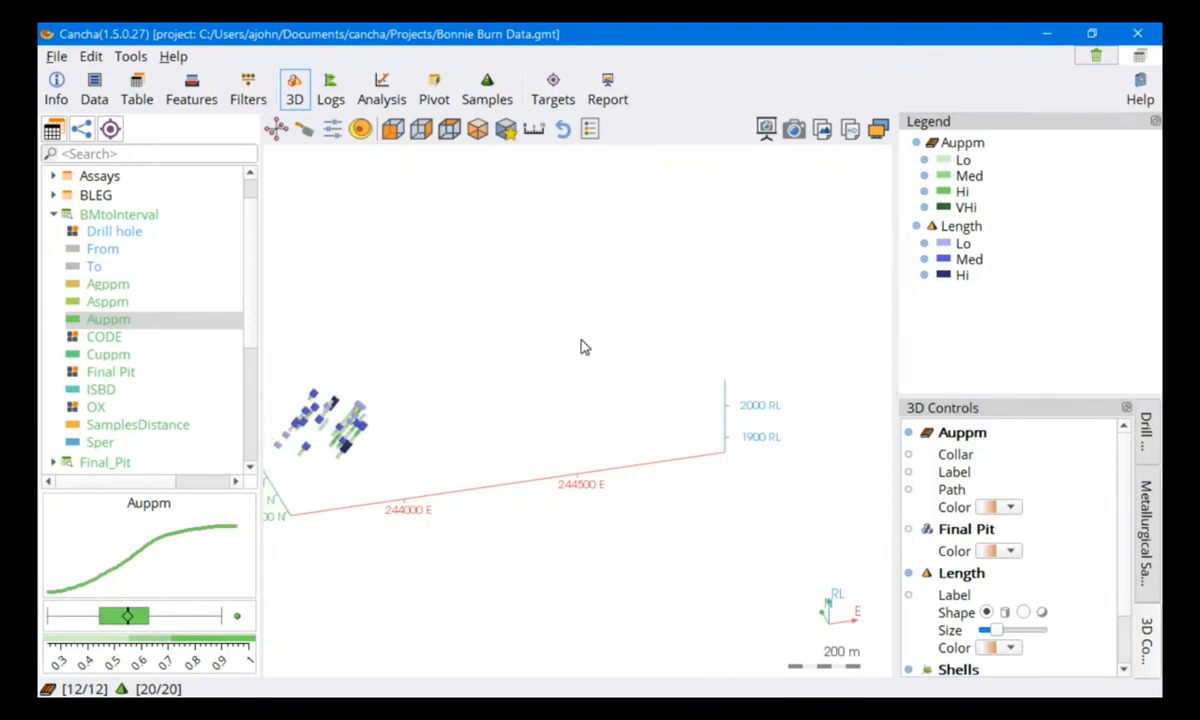
# Compare the BMtoInterval table's CODE and OX attributes on the drill holes, leaving the display on CODE.
pyautogui.click(104, 337)
pyautogui.moveTo(432, 470); pyautogui.dragTo(488, 437)
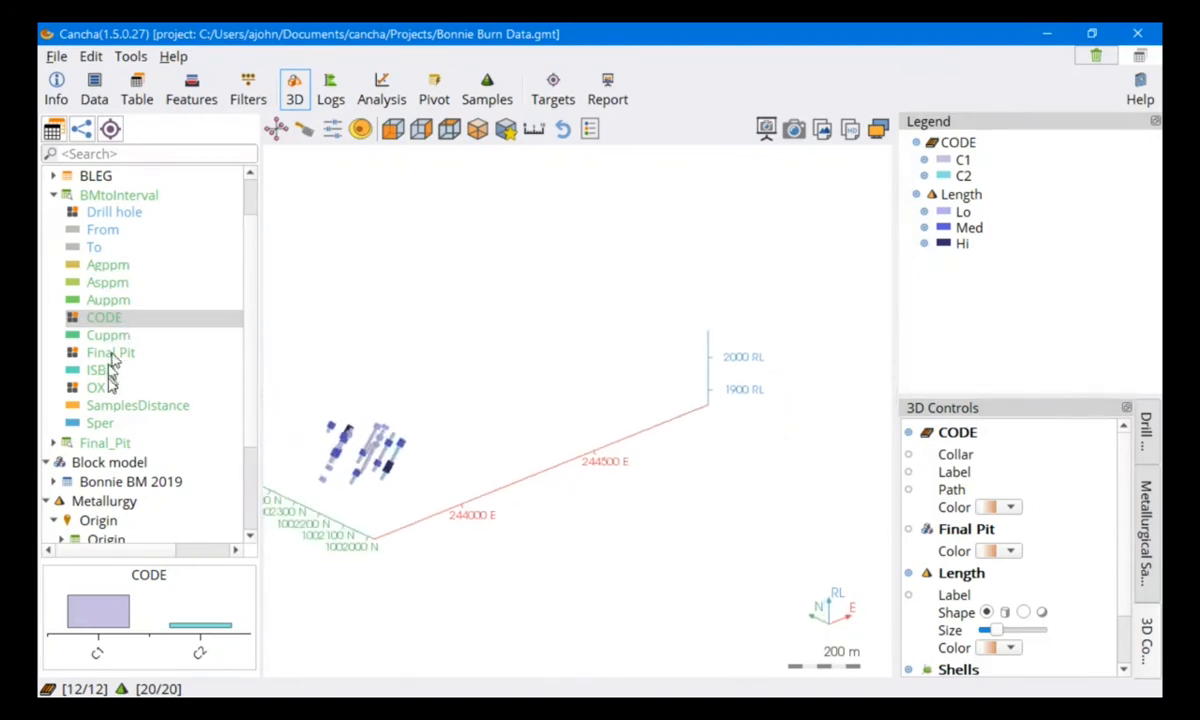
pyautogui.click(97, 390)
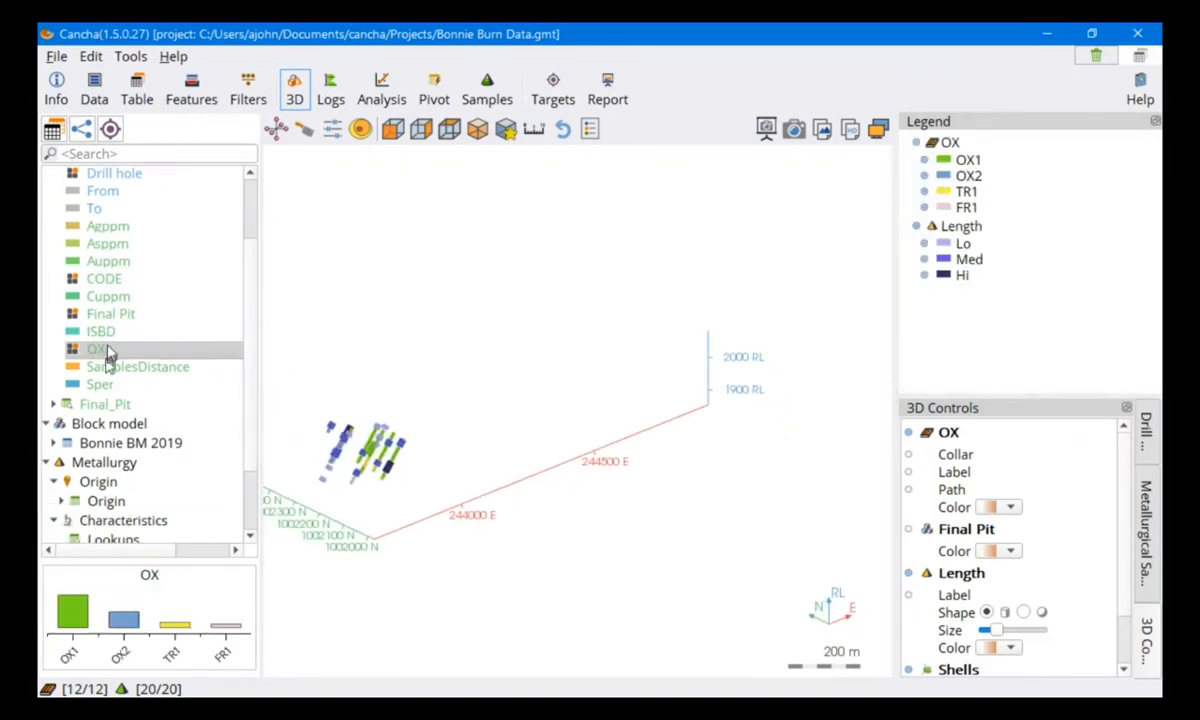
pyautogui.click(108, 279)
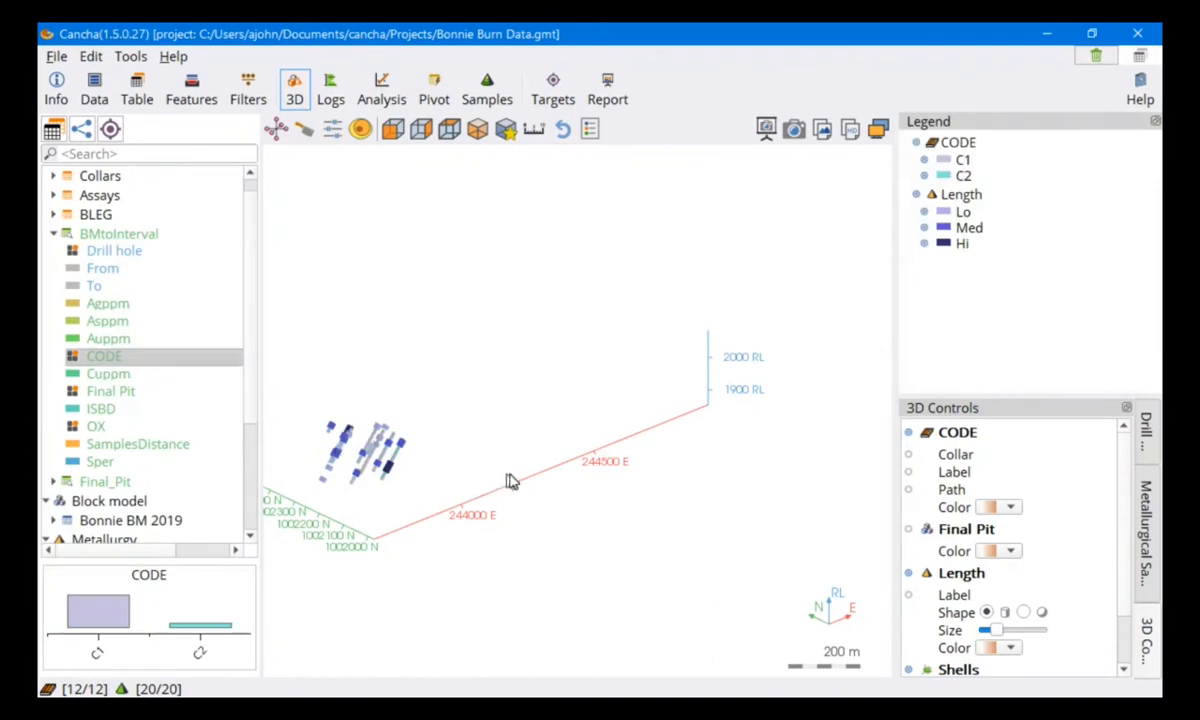
pyautogui.moveTo(509, 482); pyautogui.dragTo(461, 482)
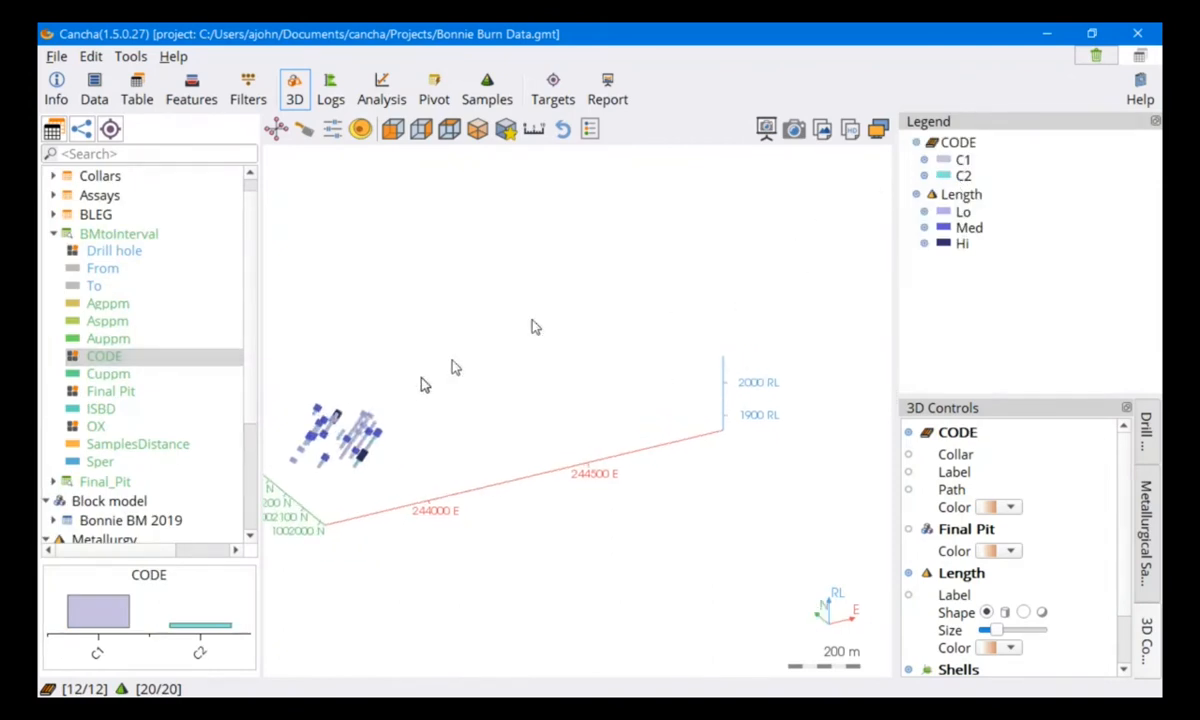
pyautogui.moveTo(533, 456); pyautogui.dragTo(604, 391, button='middle')
pyautogui.scroll(1, 607, 397)
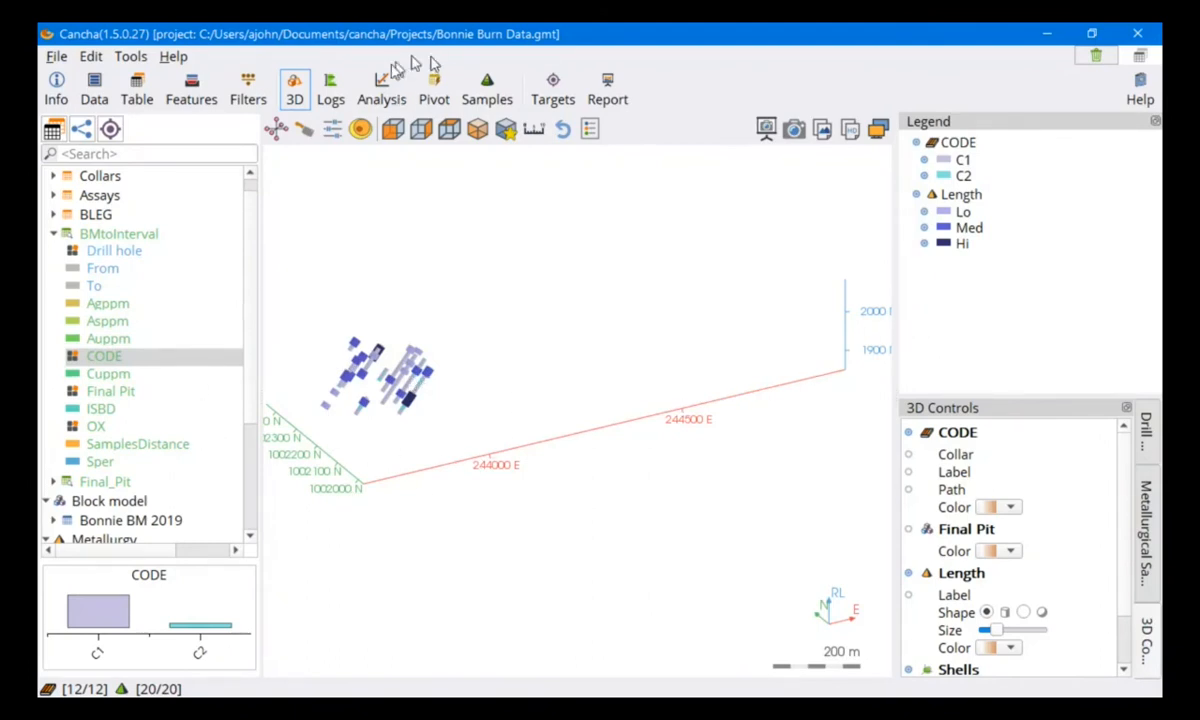
# Enable interval filtering and apply a filter that keeps intervals whose BMtoInterval.CODE is C1 or C2.
pyautogui.click(248, 90)
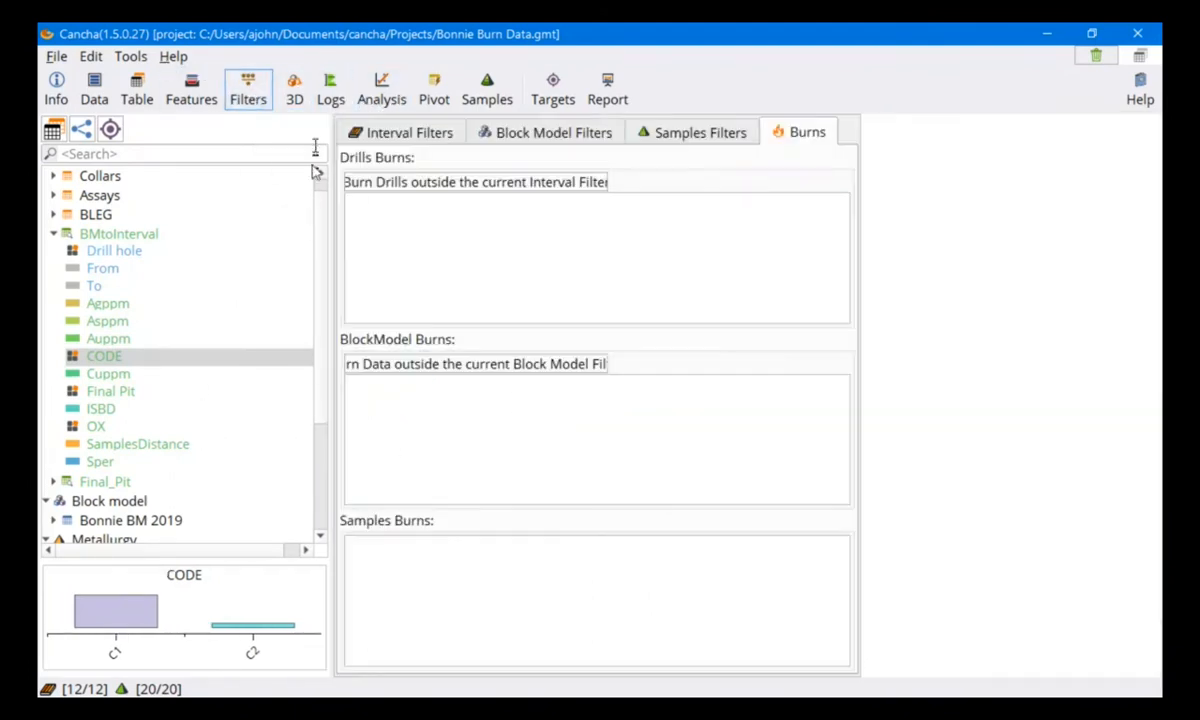
pyautogui.click(420, 137)
pyautogui.click(359, 162)
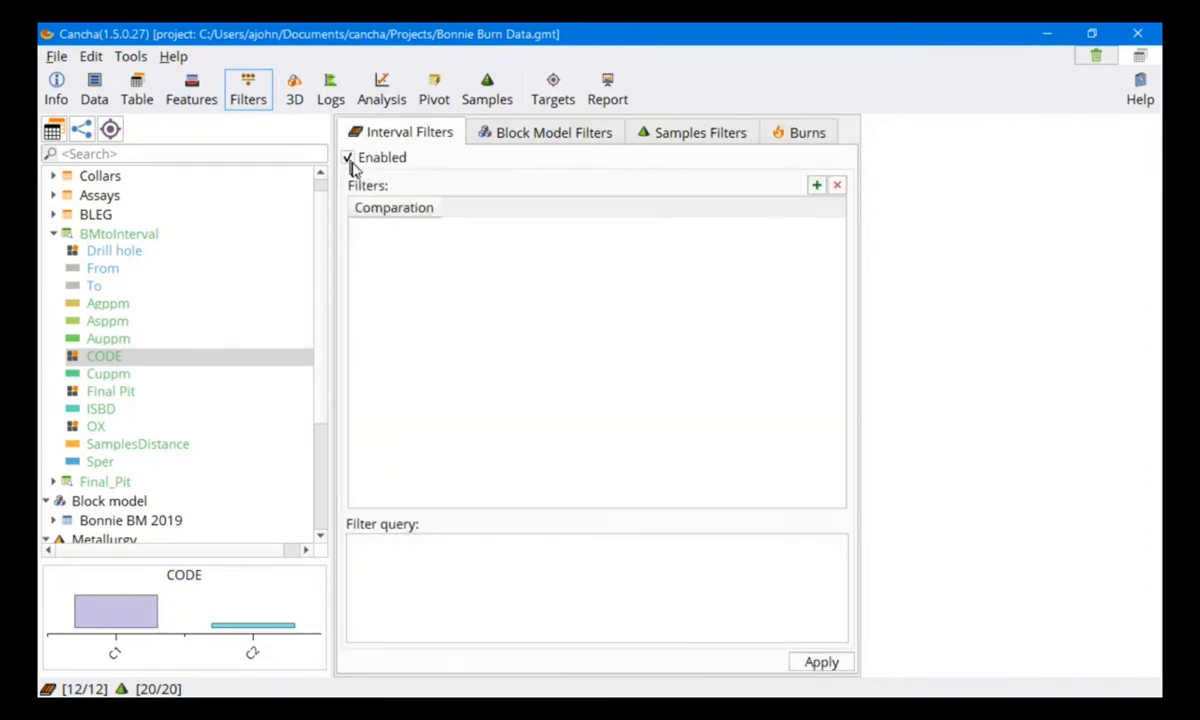
pyautogui.click(816, 188)
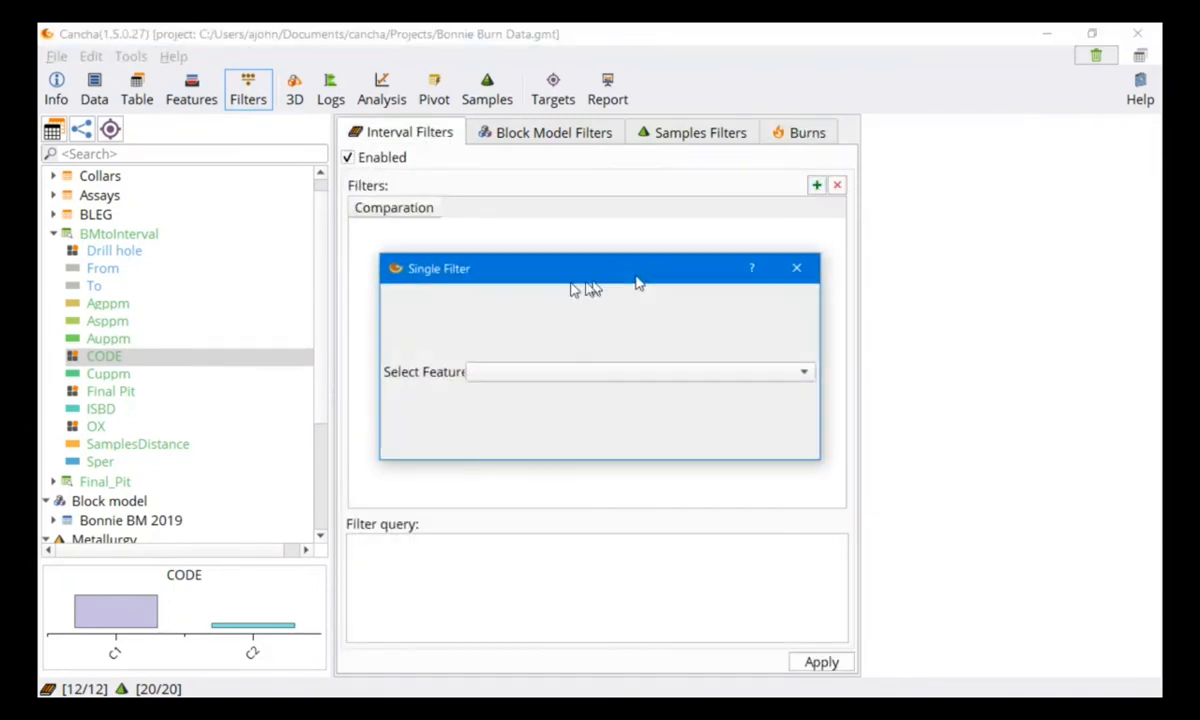
pyautogui.click(512, 374)
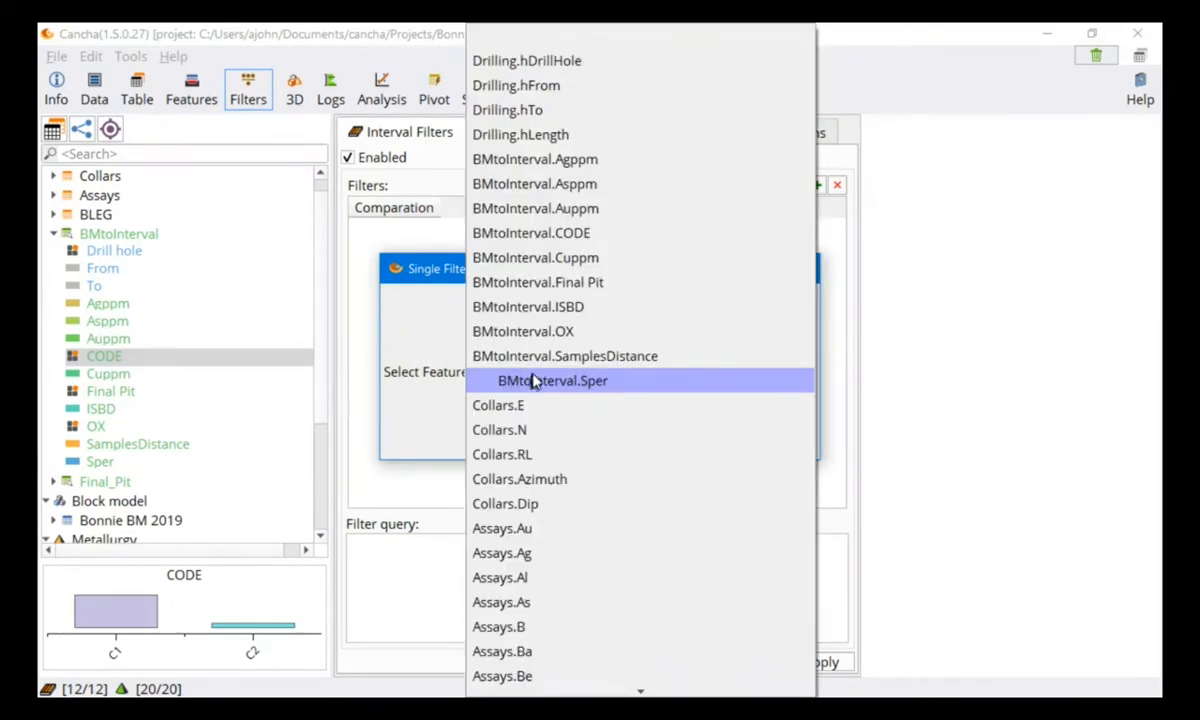
pyautogui.click(605, 236)
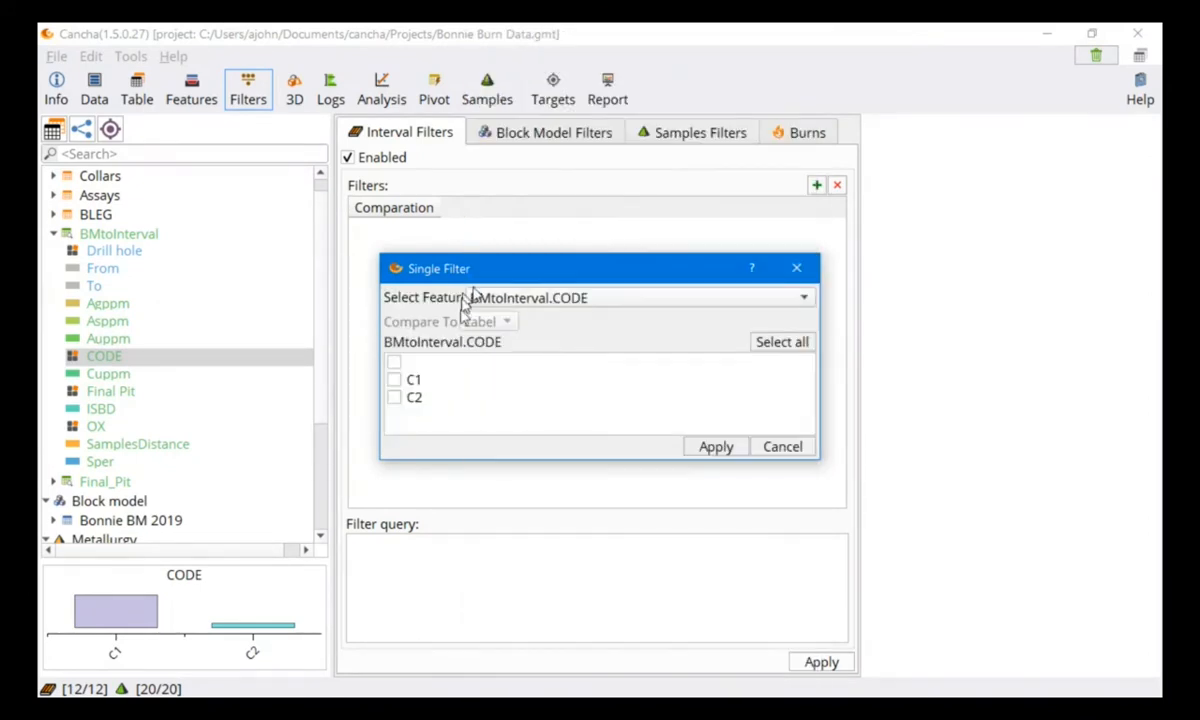
pyautogui.click(395, 386)
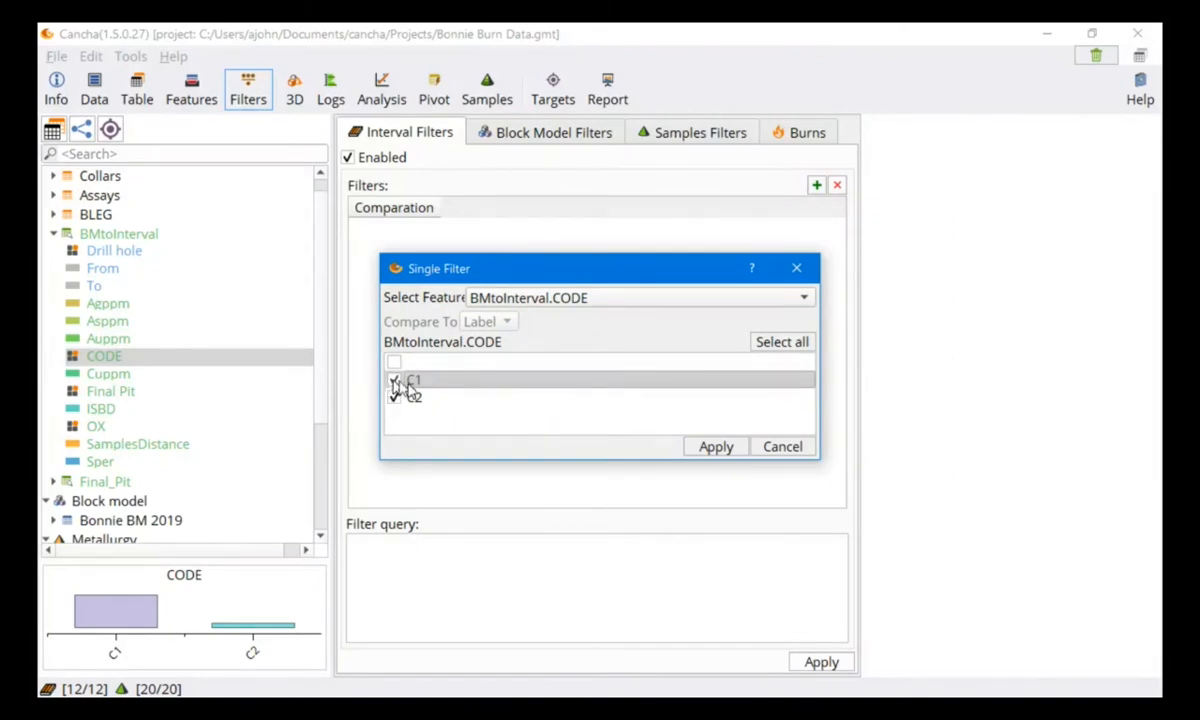
pyautogui.click(722, 449)
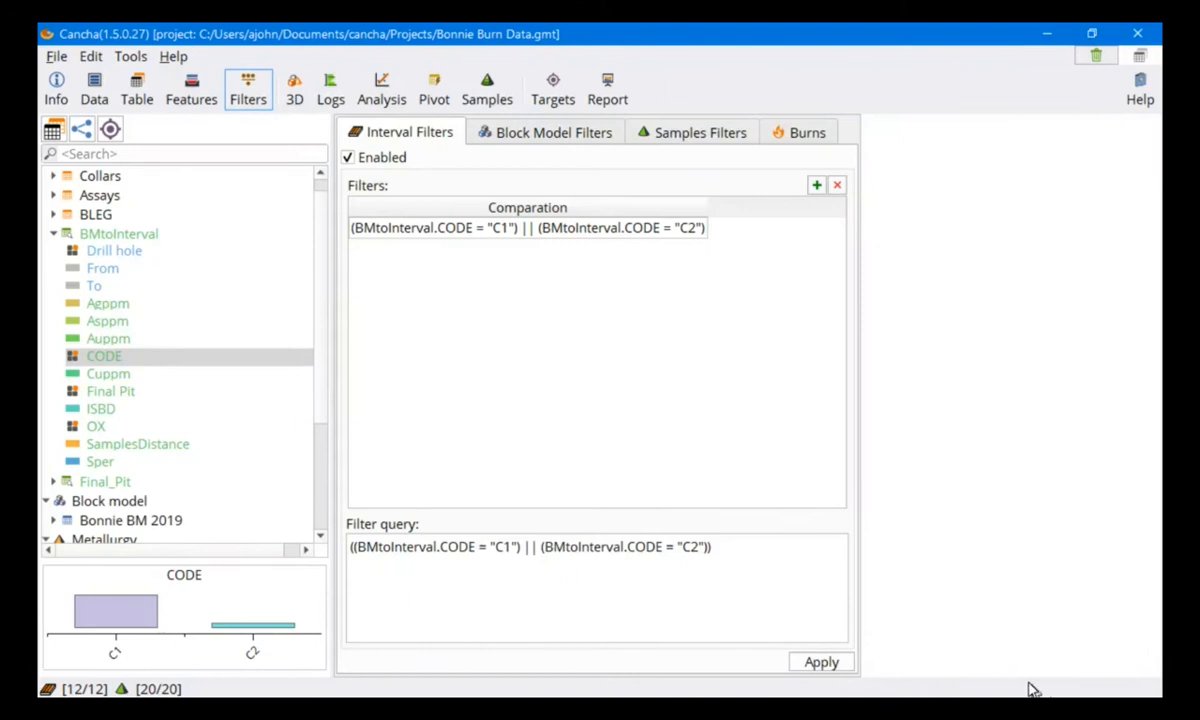
pyautogui.click(836, 665)
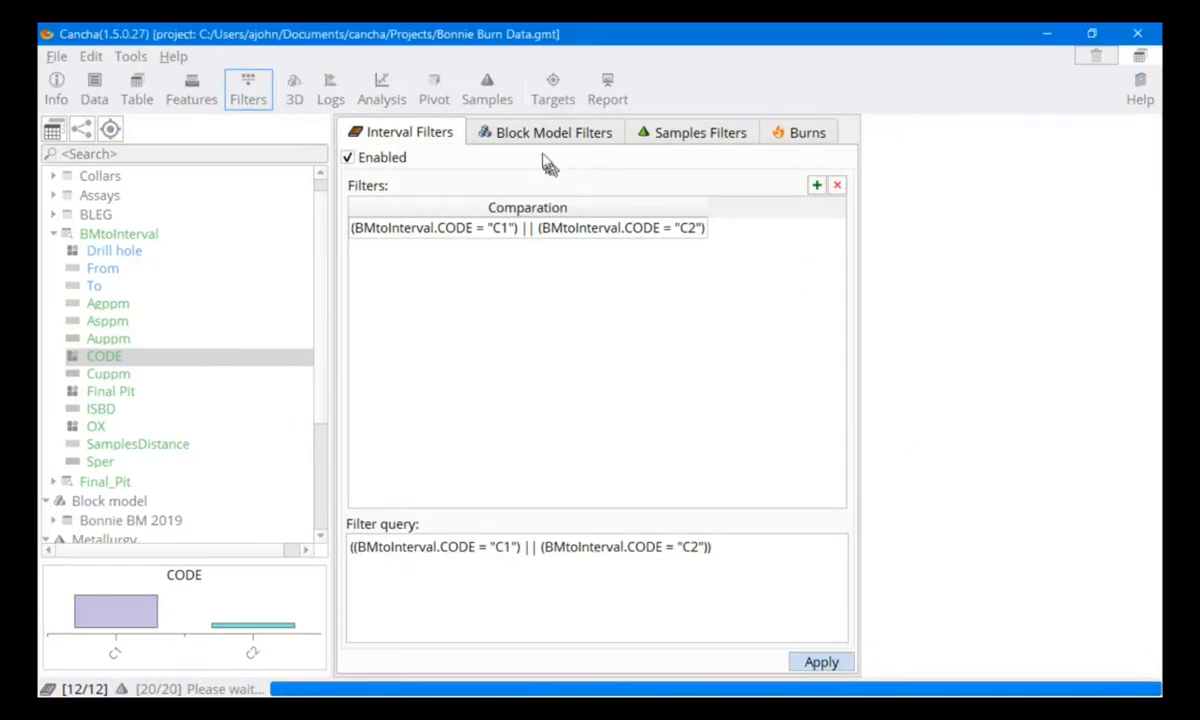
# Enable block model filtering and apply a filter that keeps blocks whose Bonnie BM 2019.Final Pit is B.
pyautogui.click(546, 136)
pyautogui.click(348, 158)
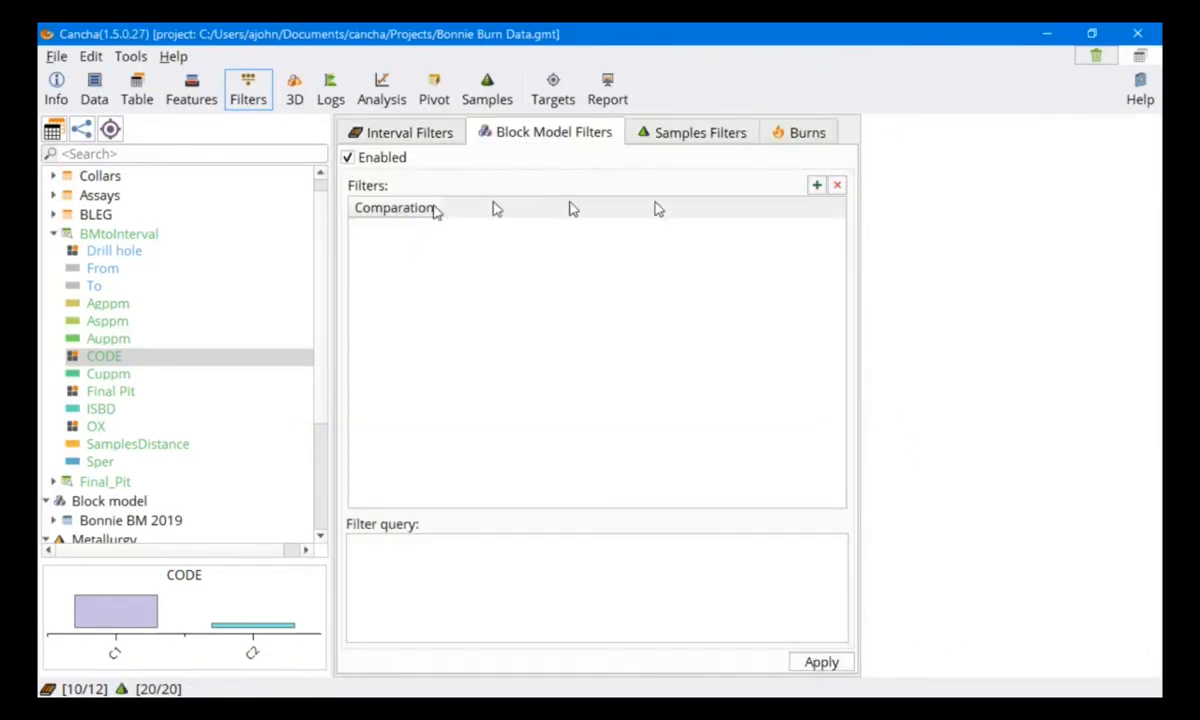
pyautogui.click(817, 185)
pyautogui.click(548, 371)
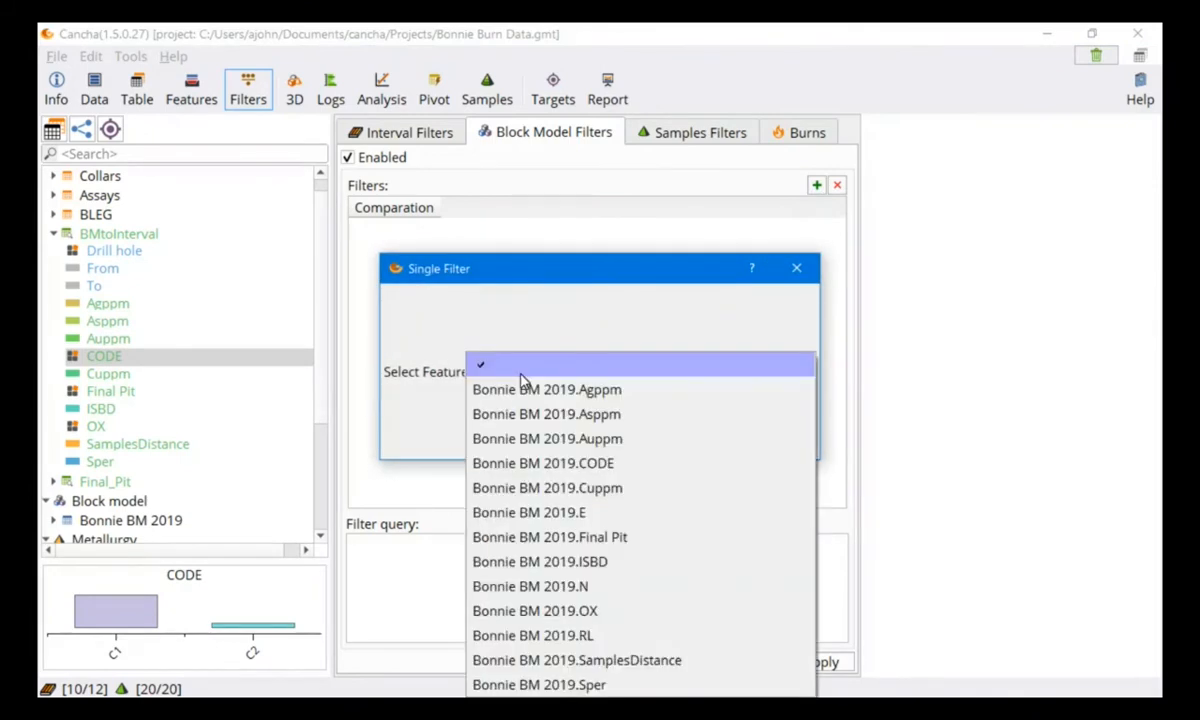
pyautogui.click(606, 510)
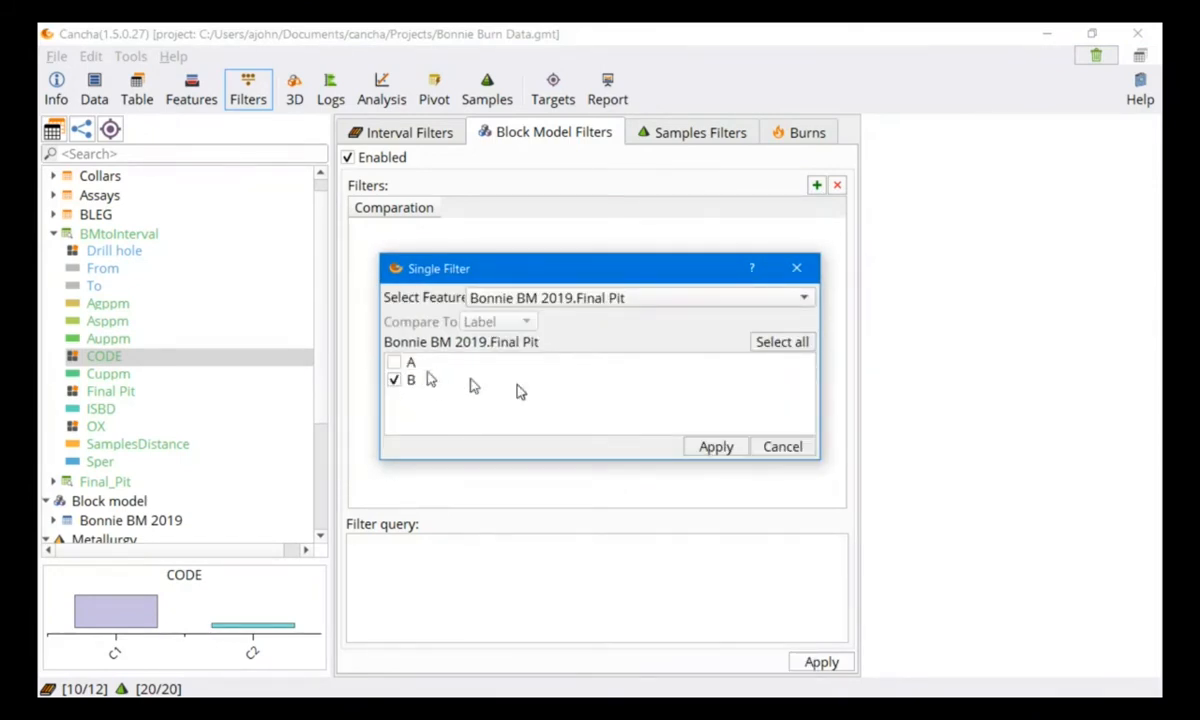
pyautogui.click(714, 449)
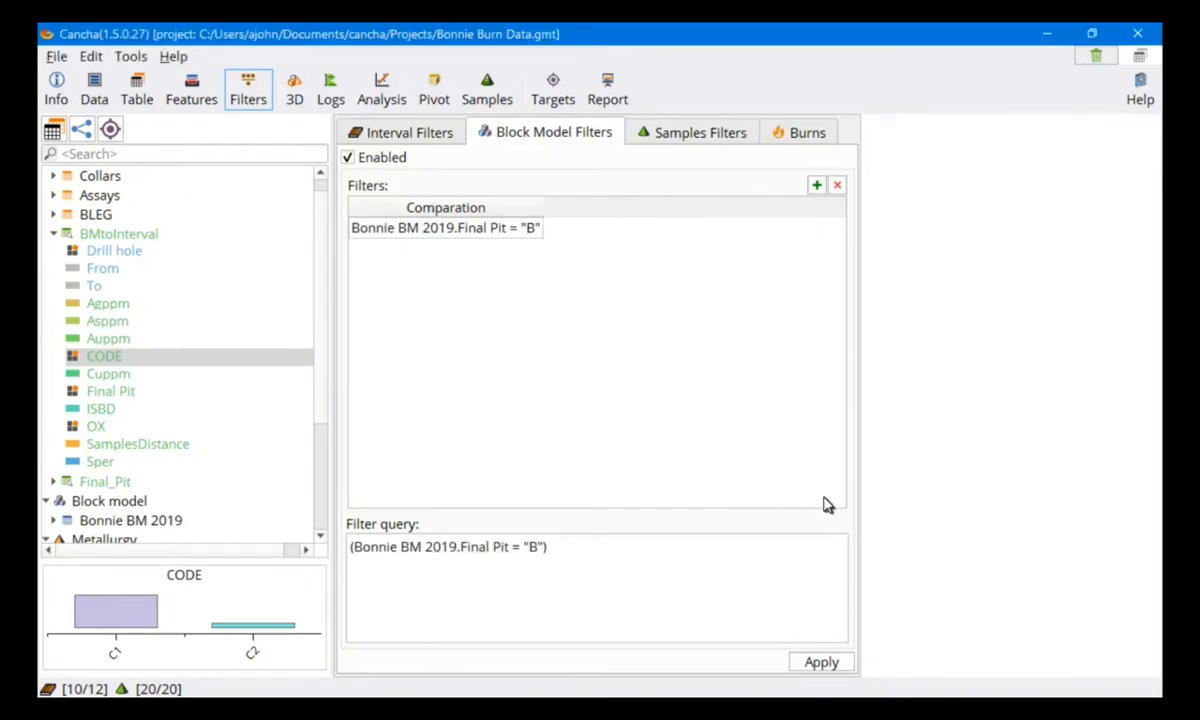
pyautogui.click(815, 663)
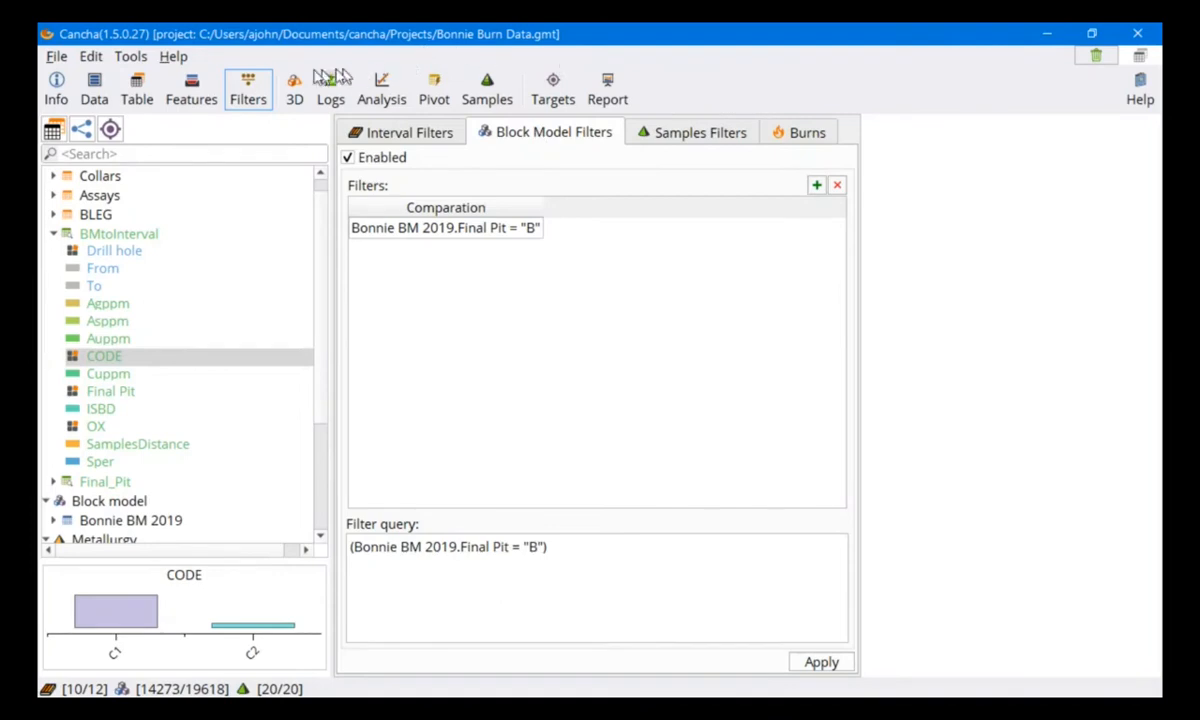
# Show the filtered block model coloured by Final Pit with the filtered drill holes in 3D, and inspect them together.
pyautogui.click(298, 95)
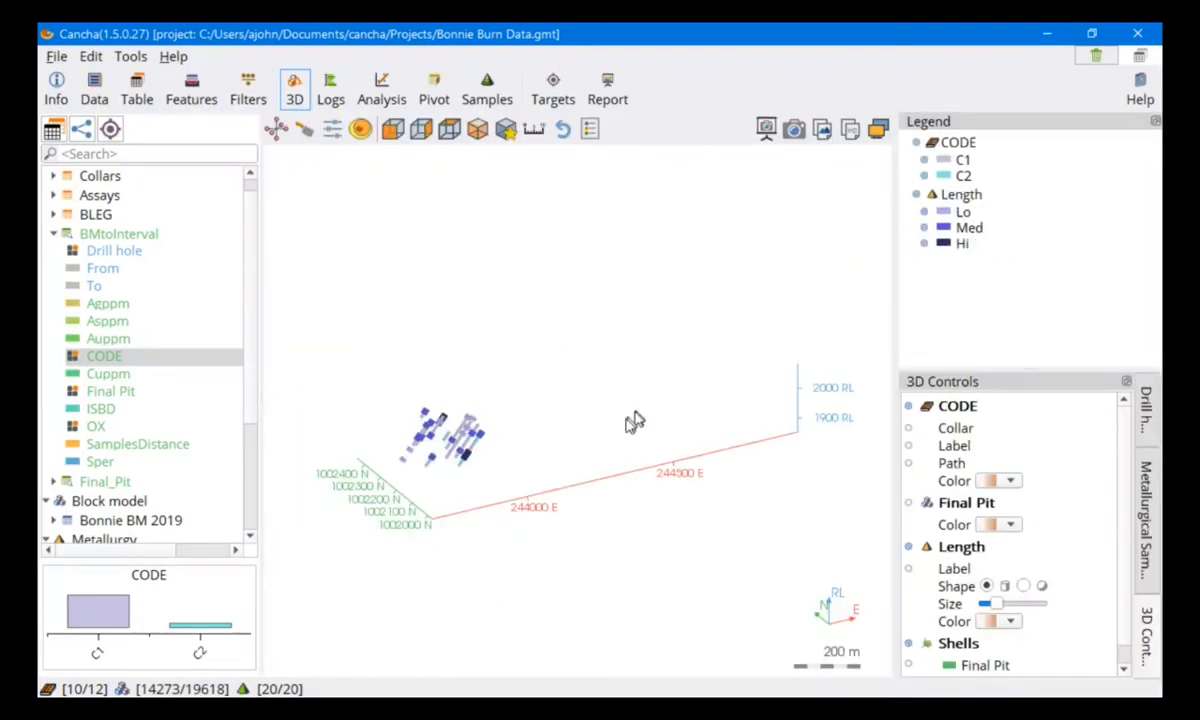
pyautogui.moveTo(627, 418); pyautogui.dragTo(598, 445)
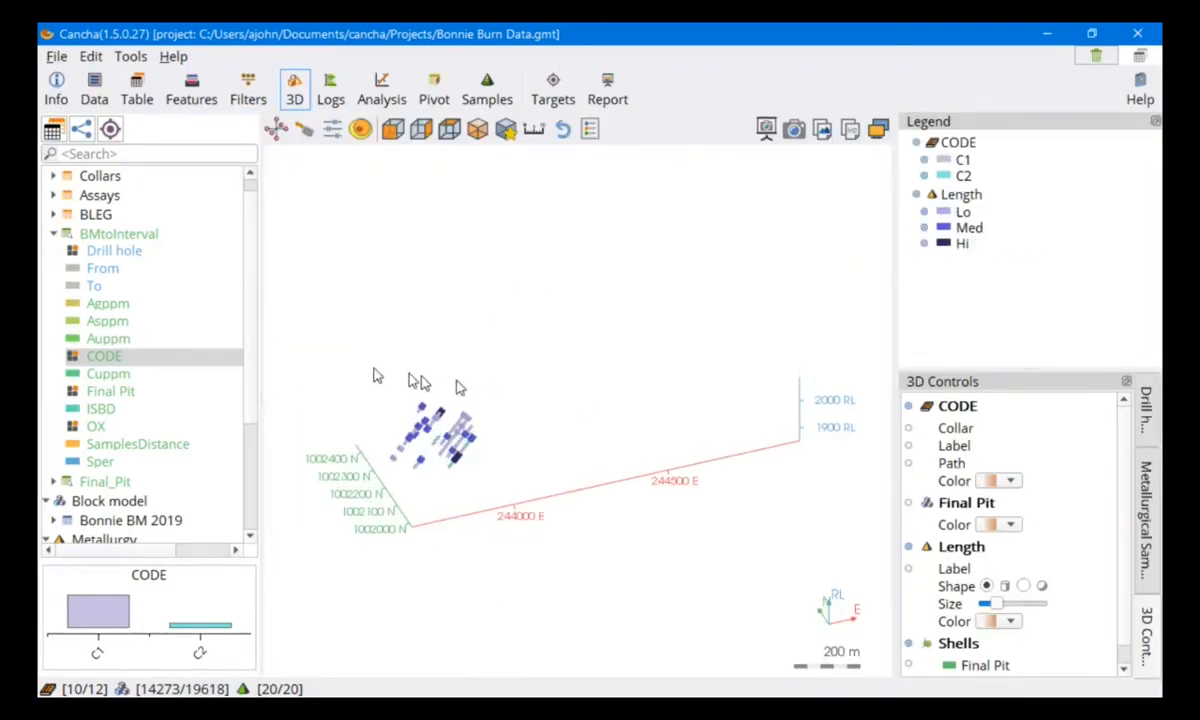
pyautogui.click(275, 128)
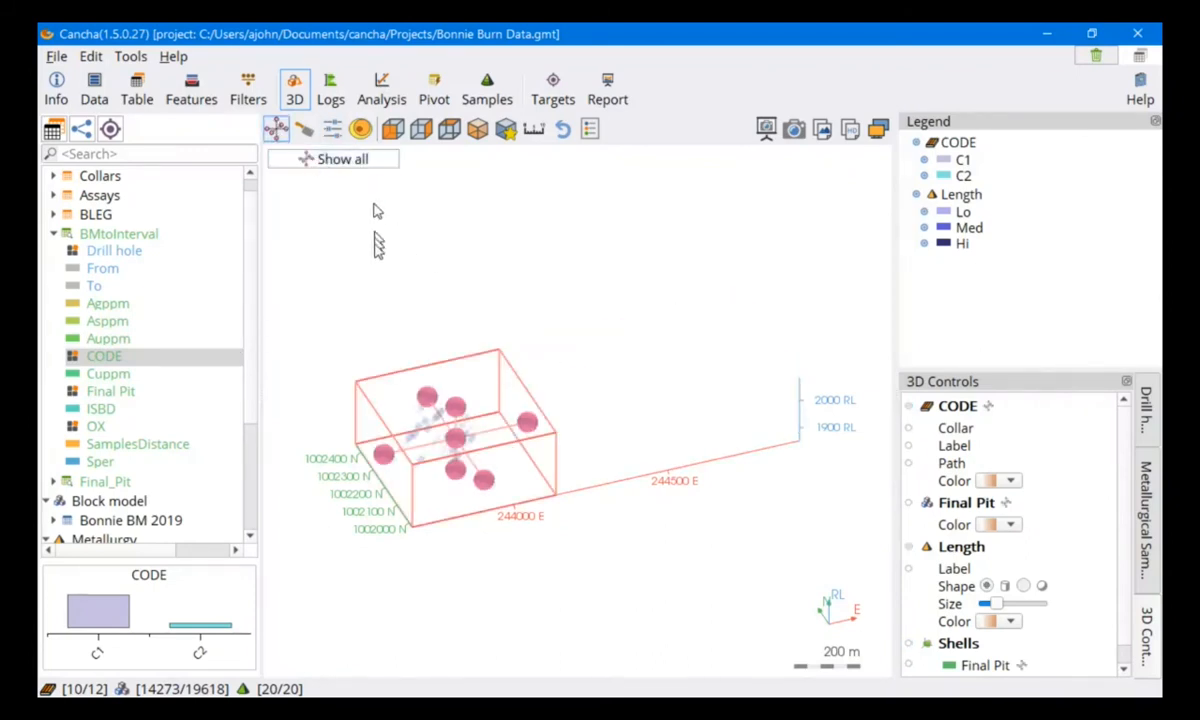
pyautogui.click(275, 128)
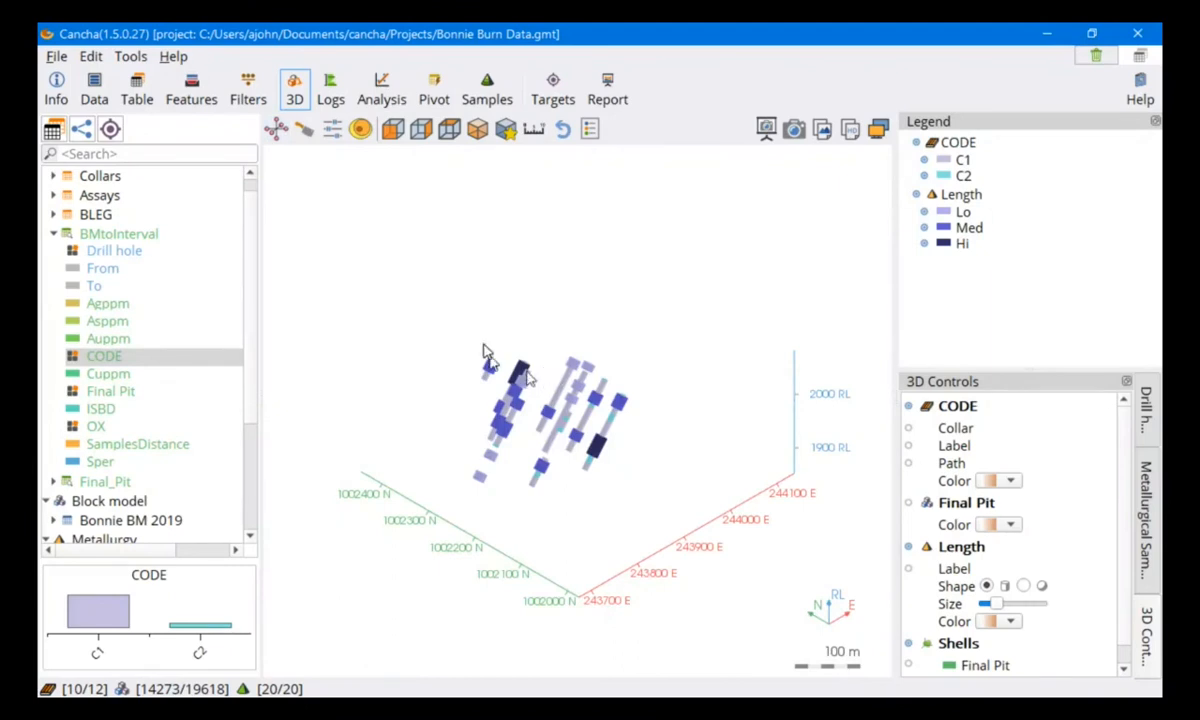
pyautogui.click(908, 504)
pyautogui.moveTo(710, 490); pyautogui.dragTo(595, 471)
pyautogui.moveTo(702, 372); pyautogui.dragTo(691, 455)
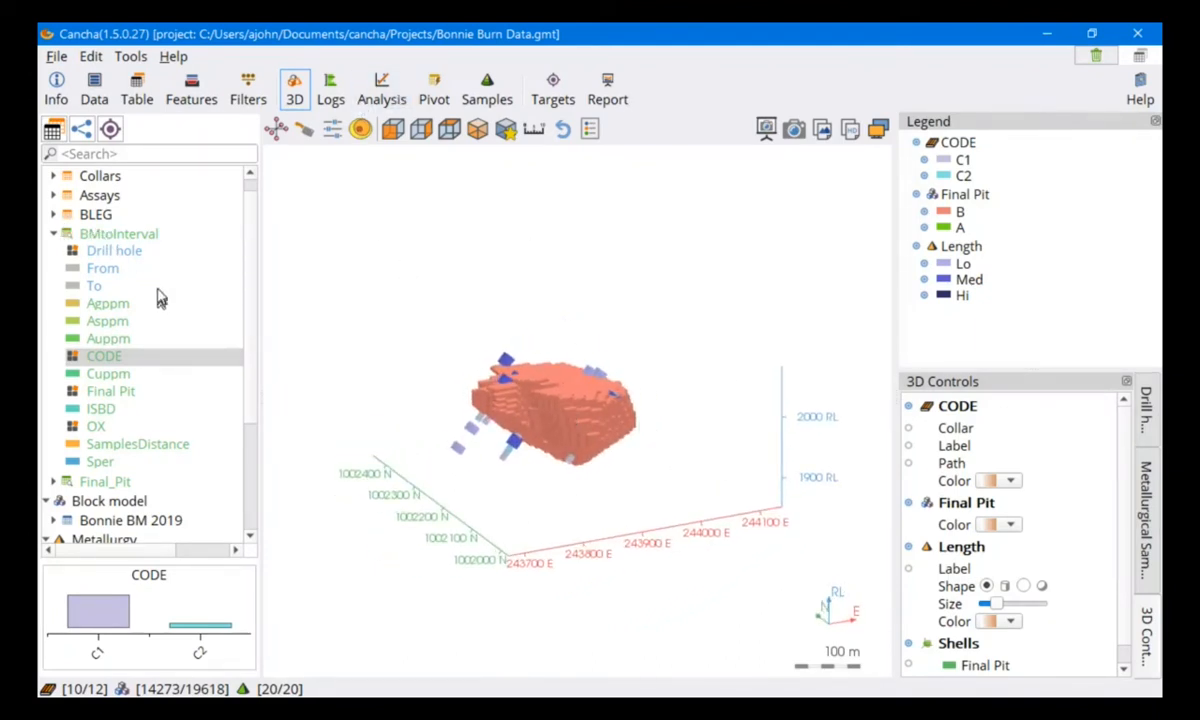
# Search the Assays table's Drill Hole column for 11 to check that hole's intervals.
pyautogui.click(138, 86)
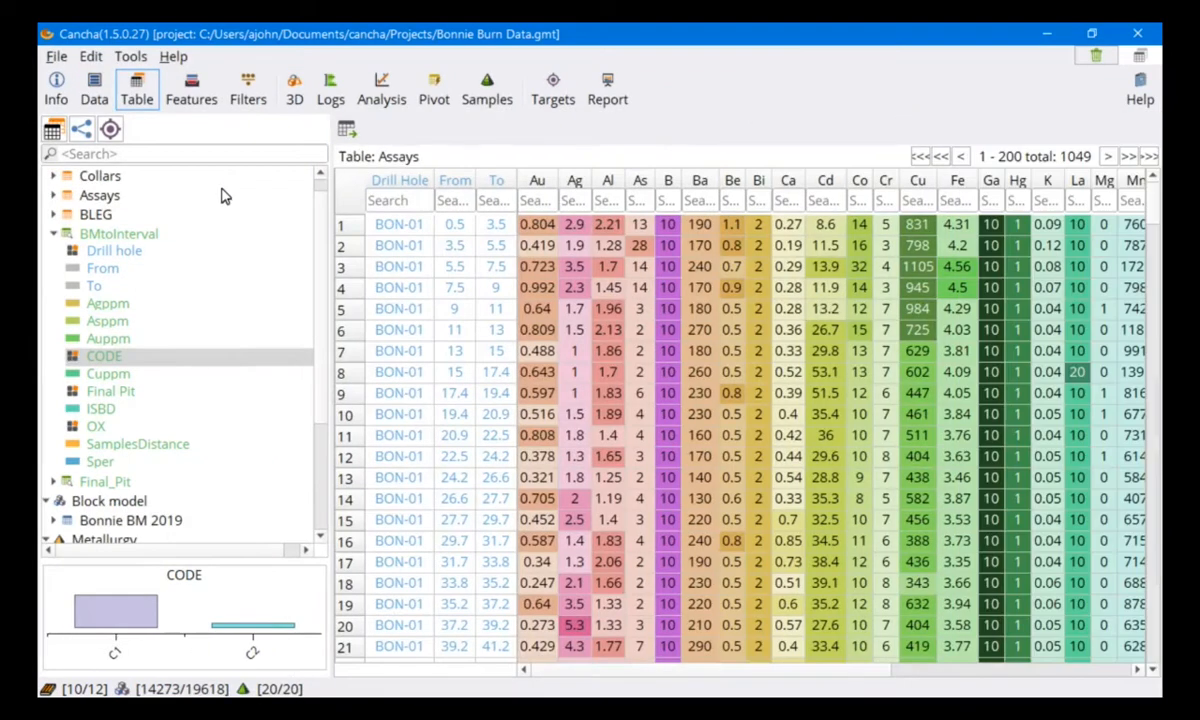
pyautogui.moveTo(1155, 209)
pyautogui.mouseDown()
pyautogui.moveTo(1155, 390)
pyautogui.moveTo(1155, 205)
pyautogui.mouseUp()
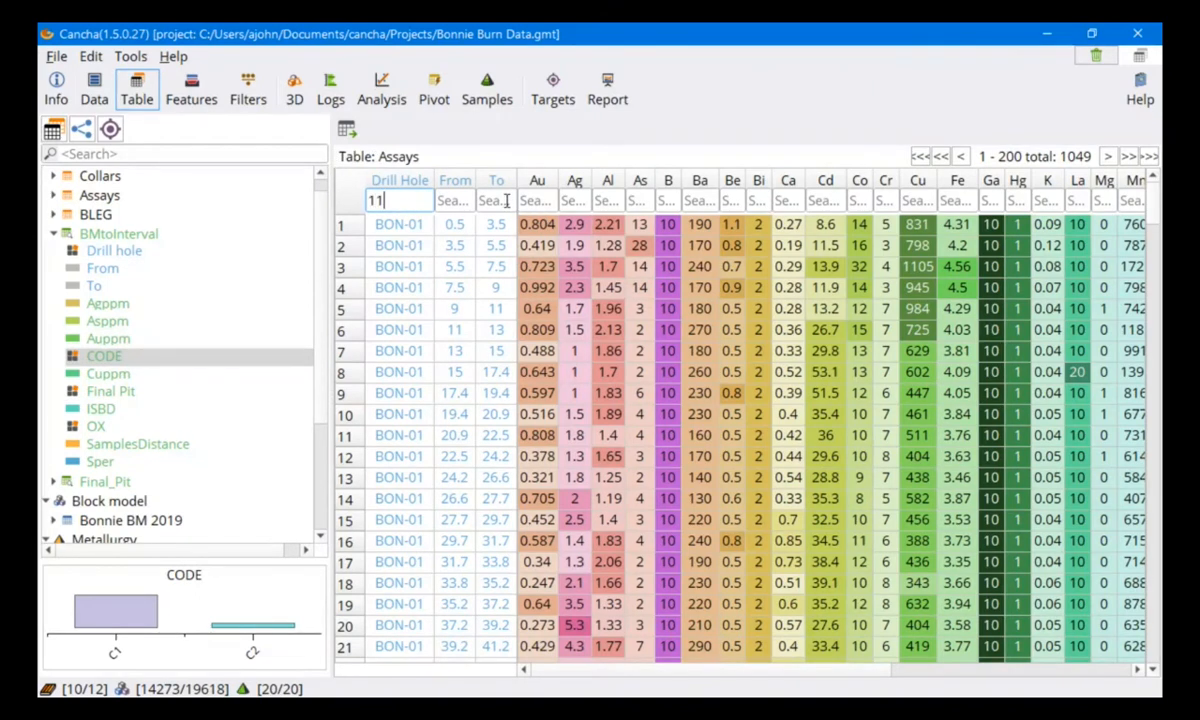
pyautogui.press('Return')
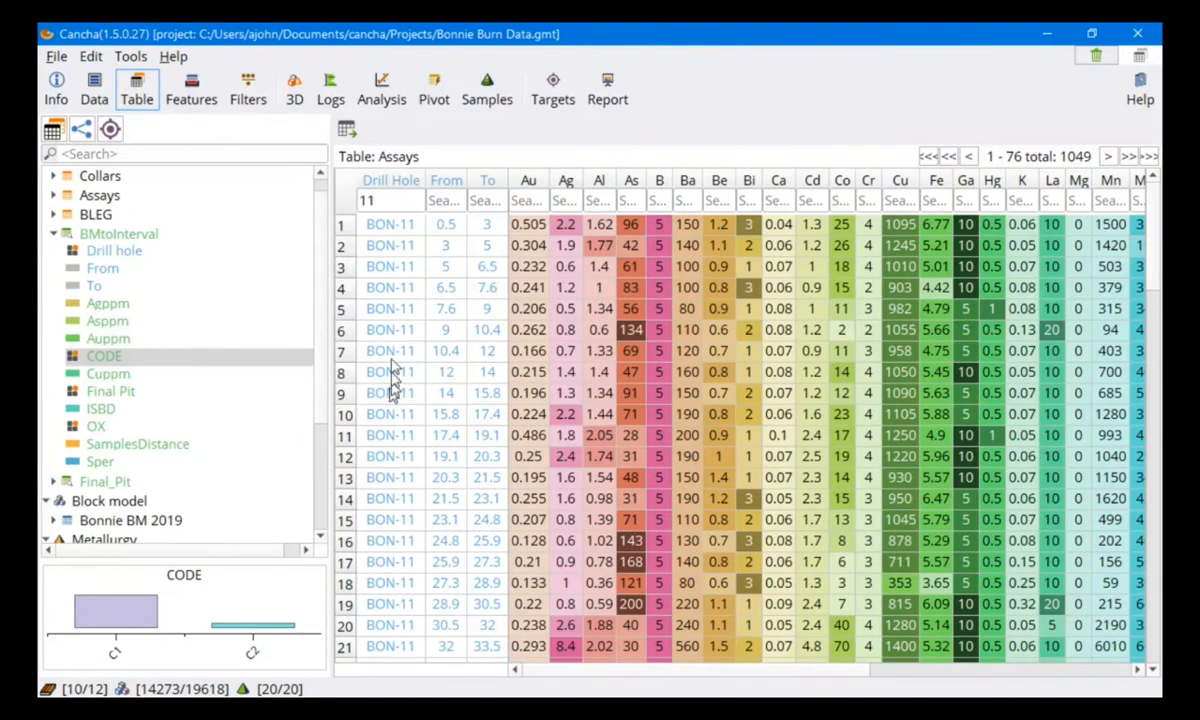
# Burn the drills outside the current interval filter and the data outside the current block model filter.
pyautogui.click(249, 90)
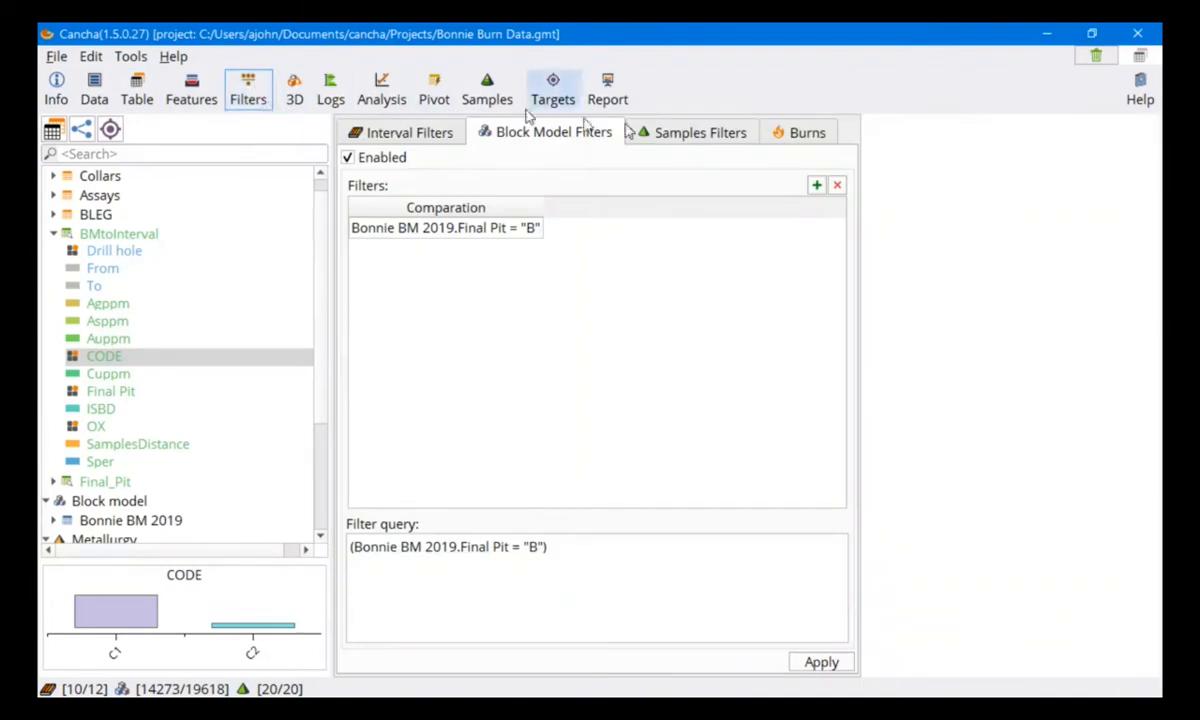
pyautogui.click(803, 132)
pyautogui.click(396, 179)
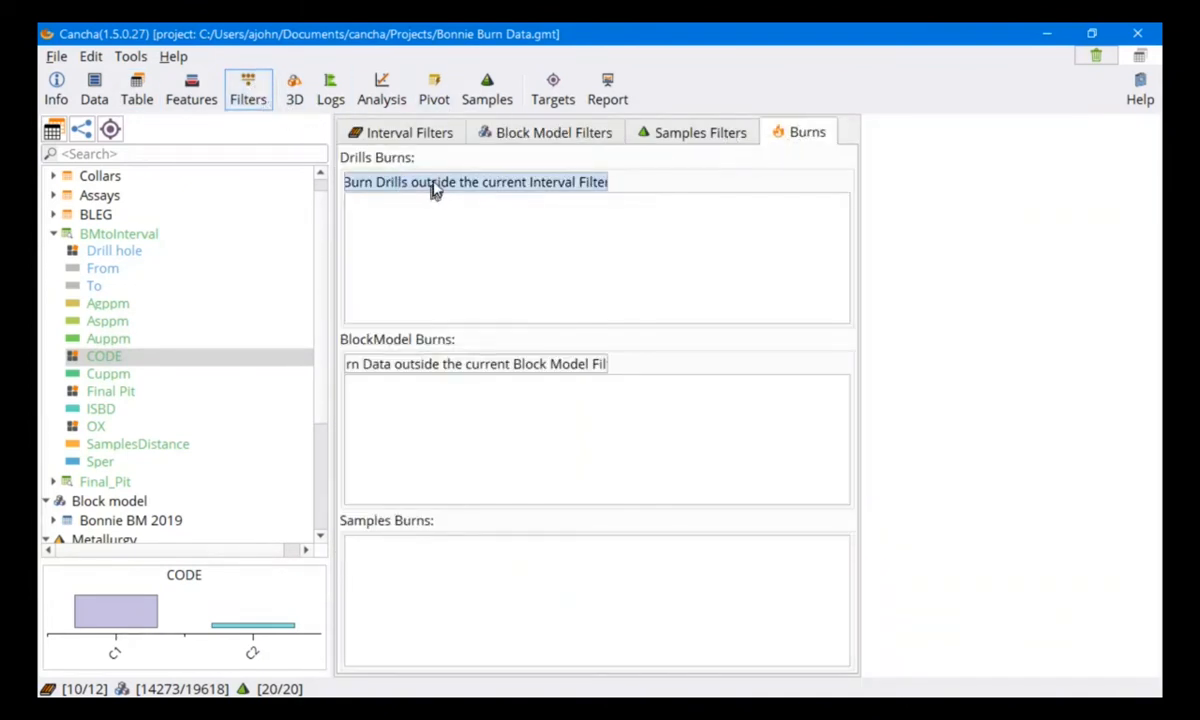
pyautogui.doubleClick(434, 189)
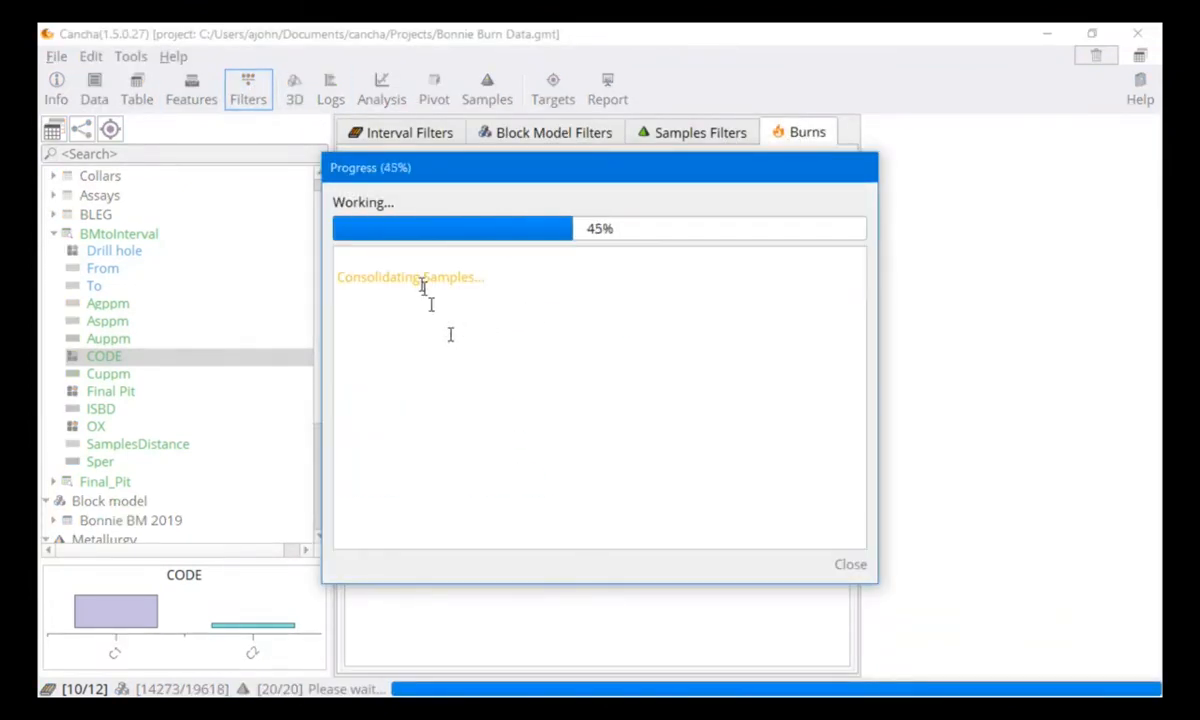
pyautogui.click(461, 366)
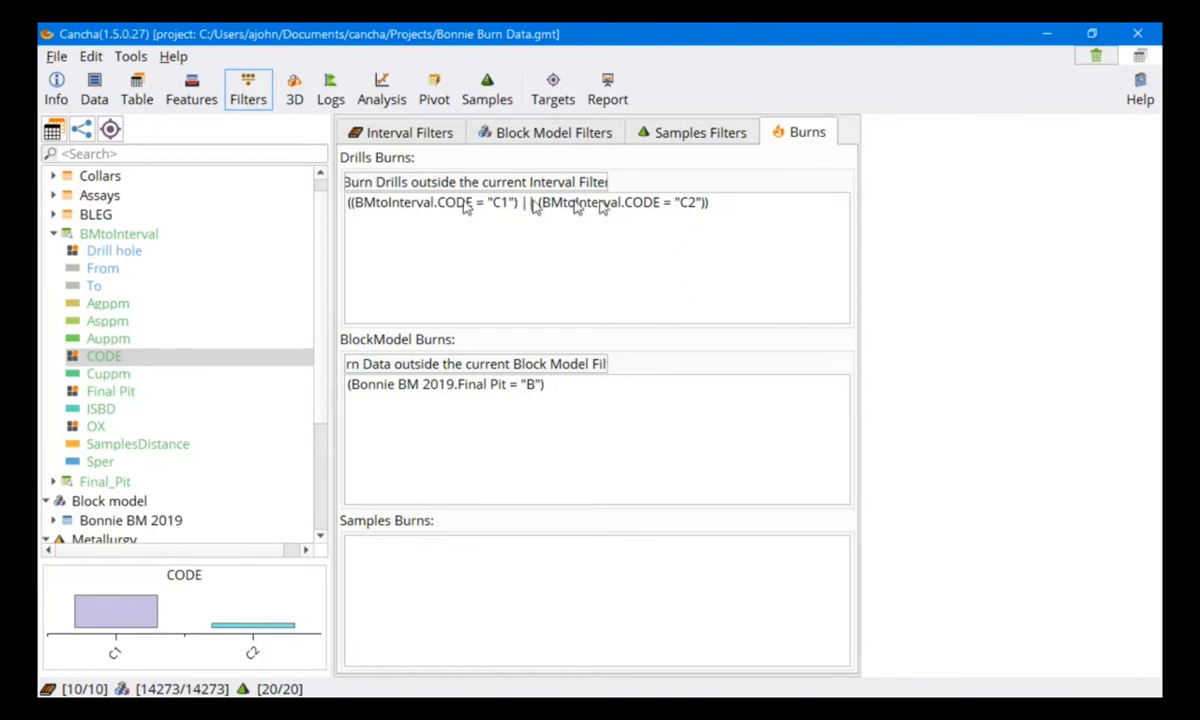
# Review the CODE expression under the drill burns and the Final Pit expression under the block model burns.
pyautogui.click(600, 205)
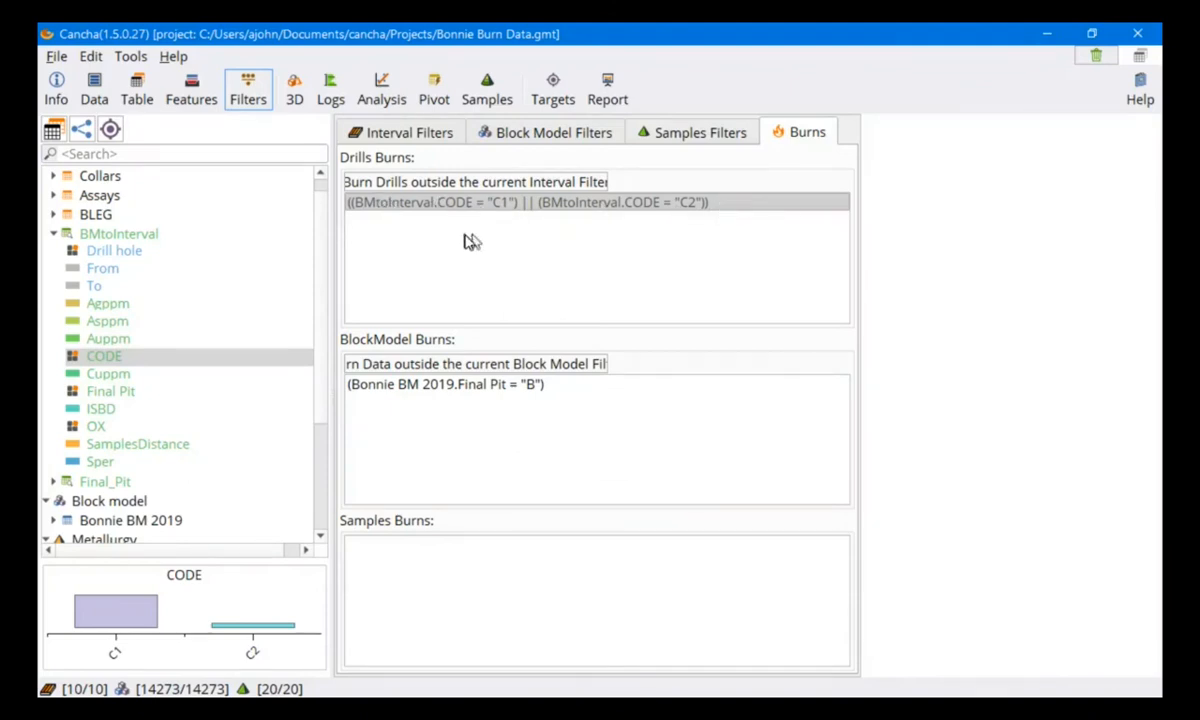
pyautogui.click(468, 388)
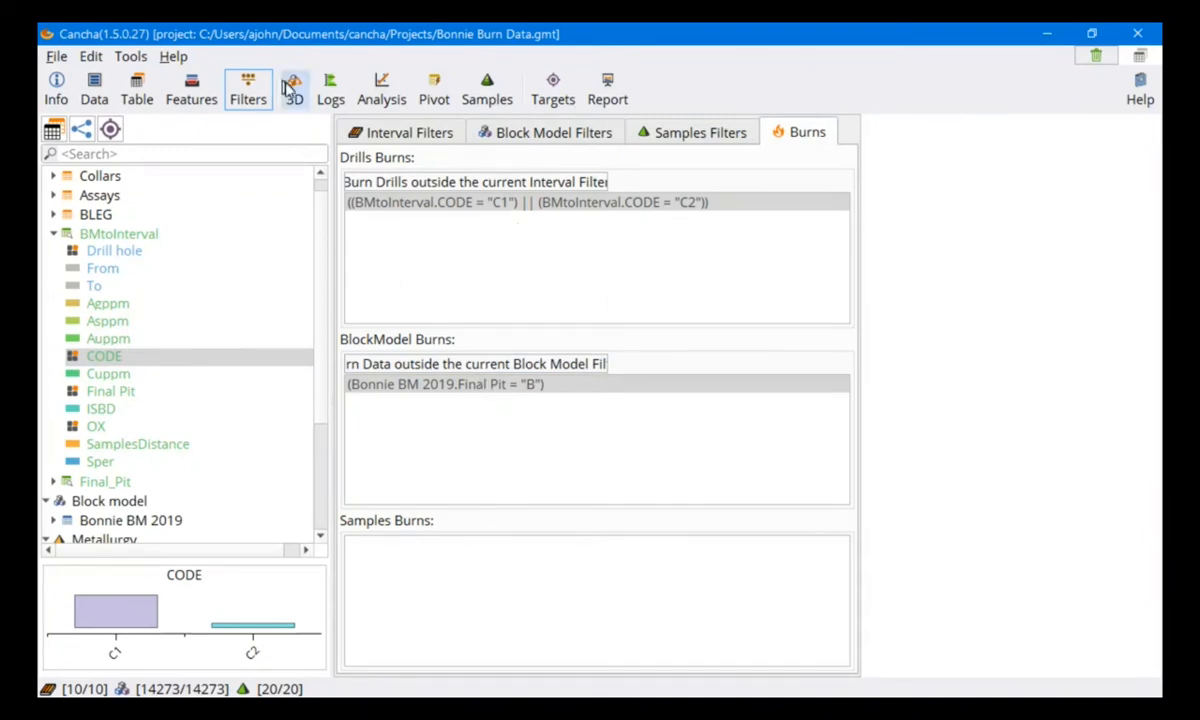
# Disable both the interval filters and the block model filters, and apply the changes.
pyautogui.click(372, 131)
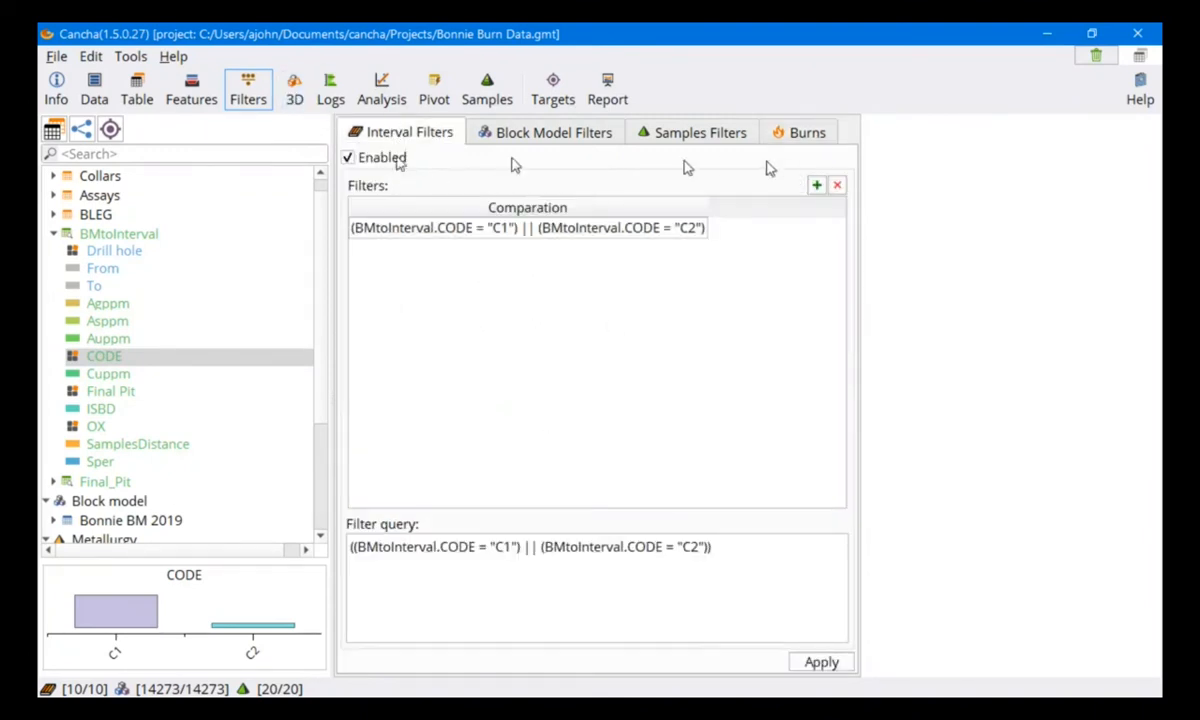
pyautogui.click(350, 160)
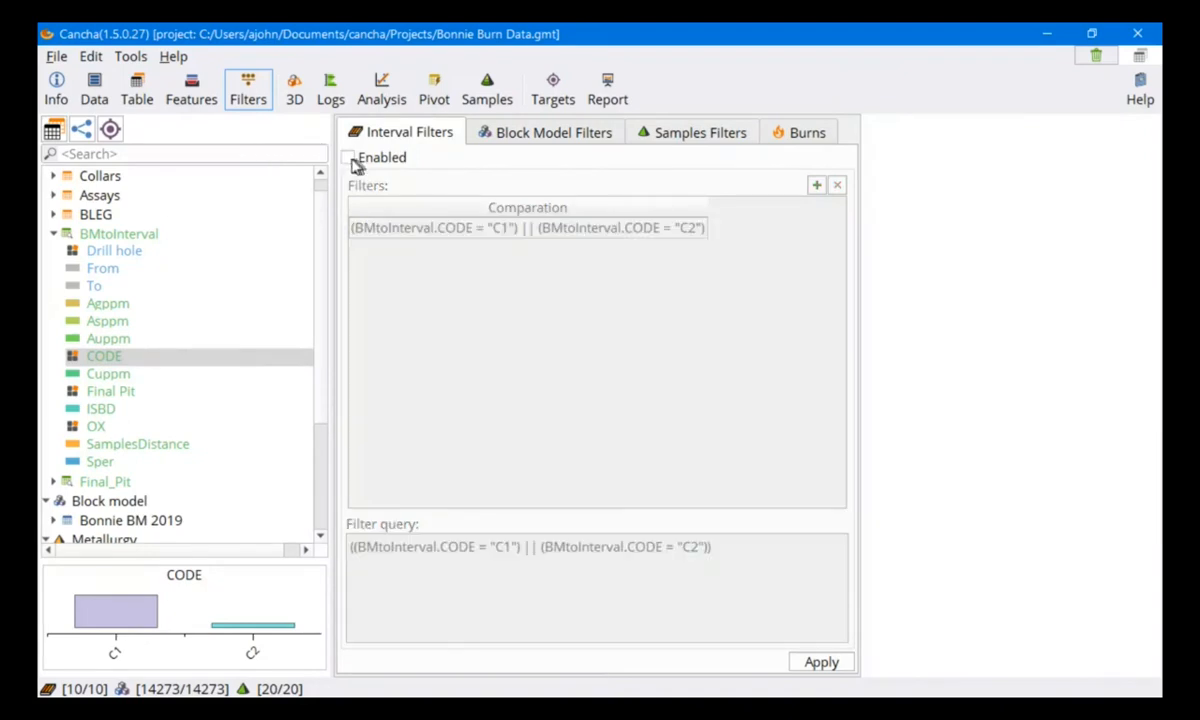
pyautogui.click(500, 133)
pyautogui.click(349, 160)
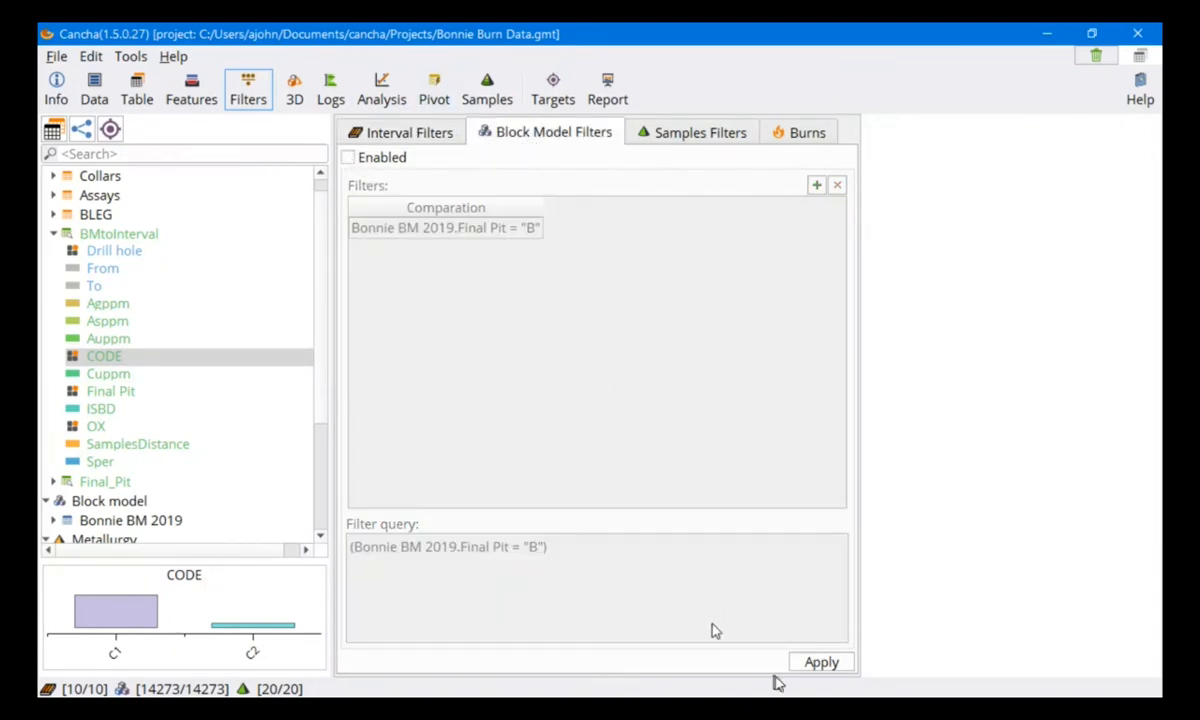
pyautogui.click(830, 670)
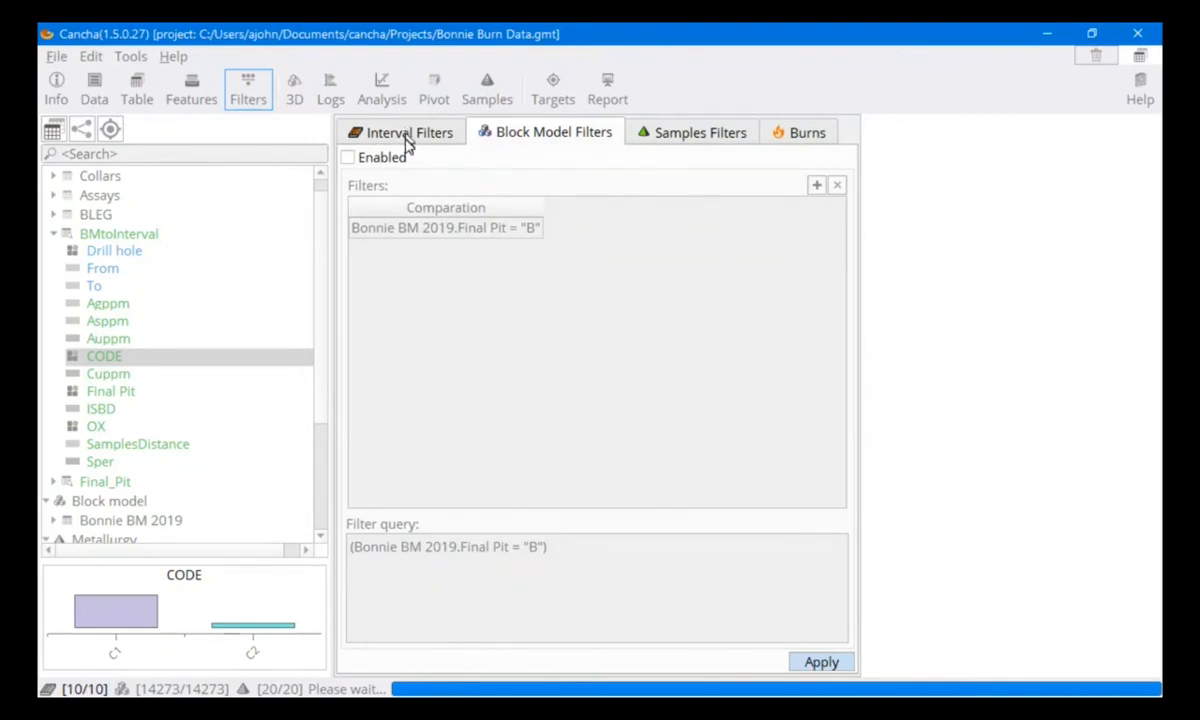
pyautogui.click(407, 140)
pyautogui.click(828, 663)
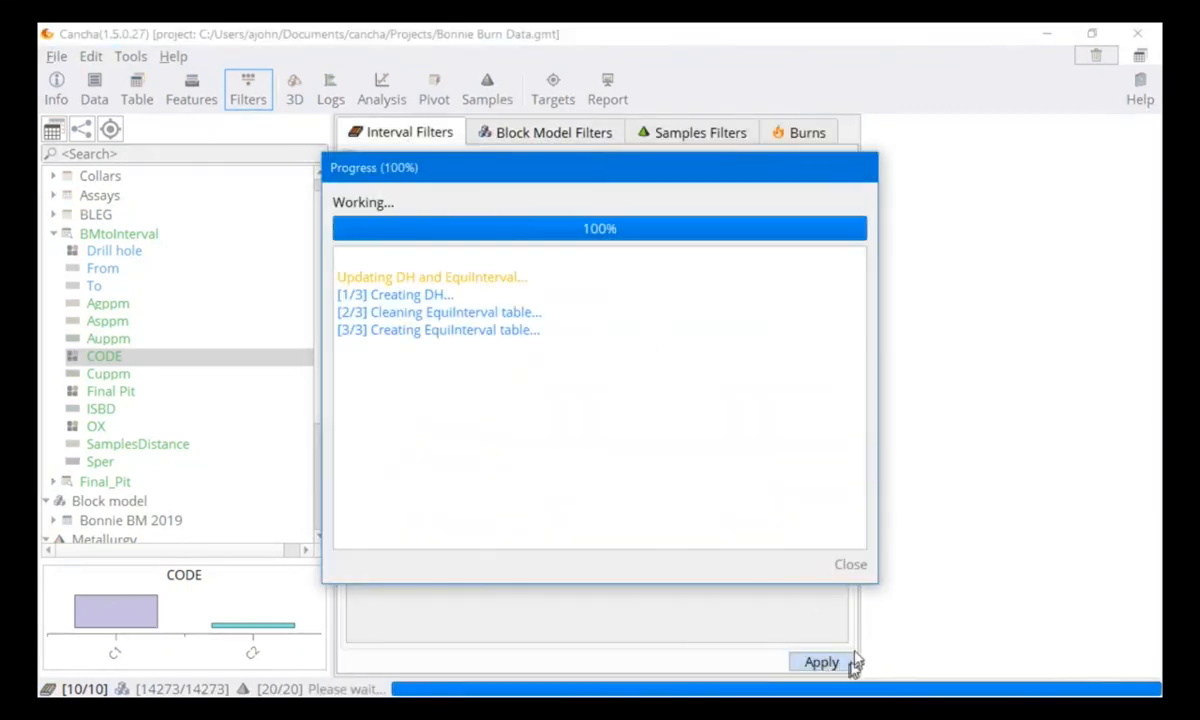
# Check the burned data in the 3D view and in the Assays and Bonnie BM 2019 tables, searching Final Pit for b.
pyautogui.click(295, 95)
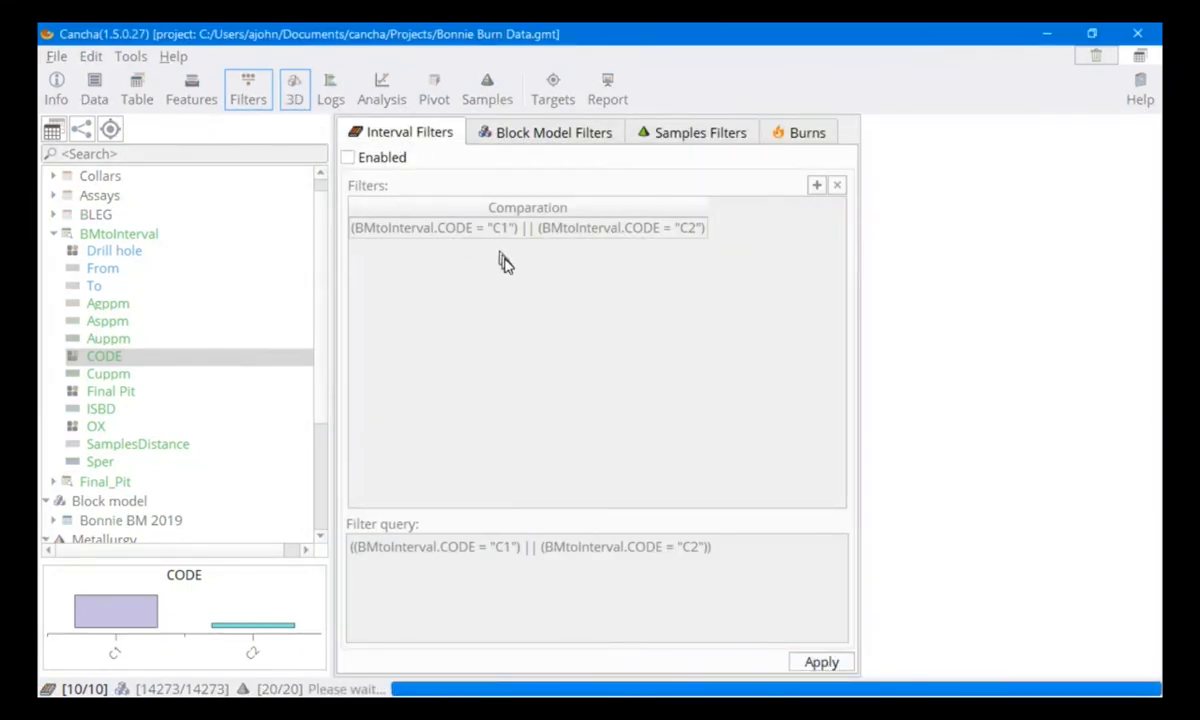
pyautogui.moveTo(514, 494); pyautogui.dragTo(525, 453)
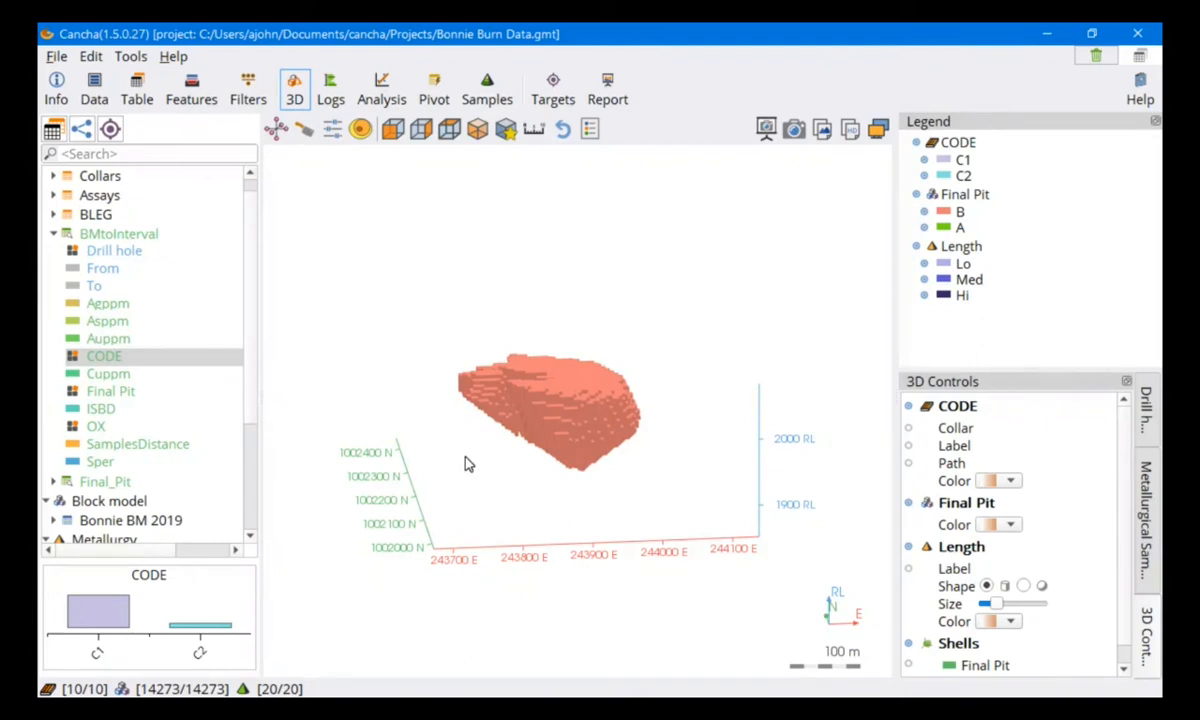
pyautogui.click(137, 88)
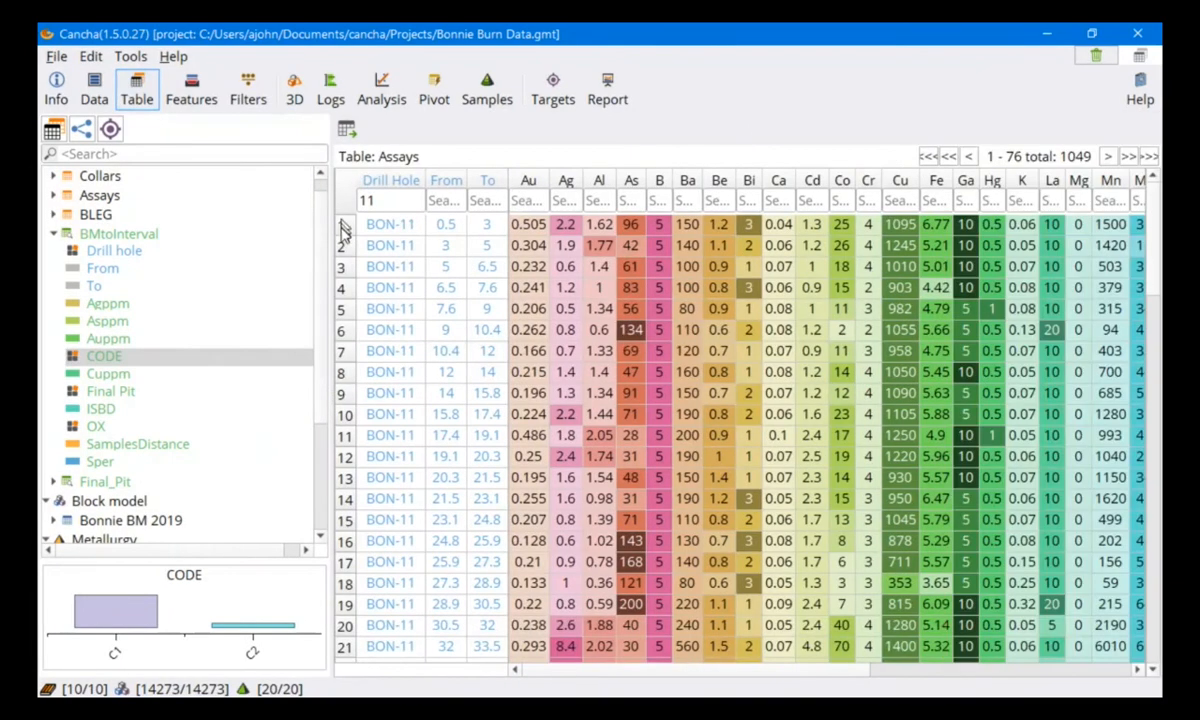
pyautogui.click(110, 357)
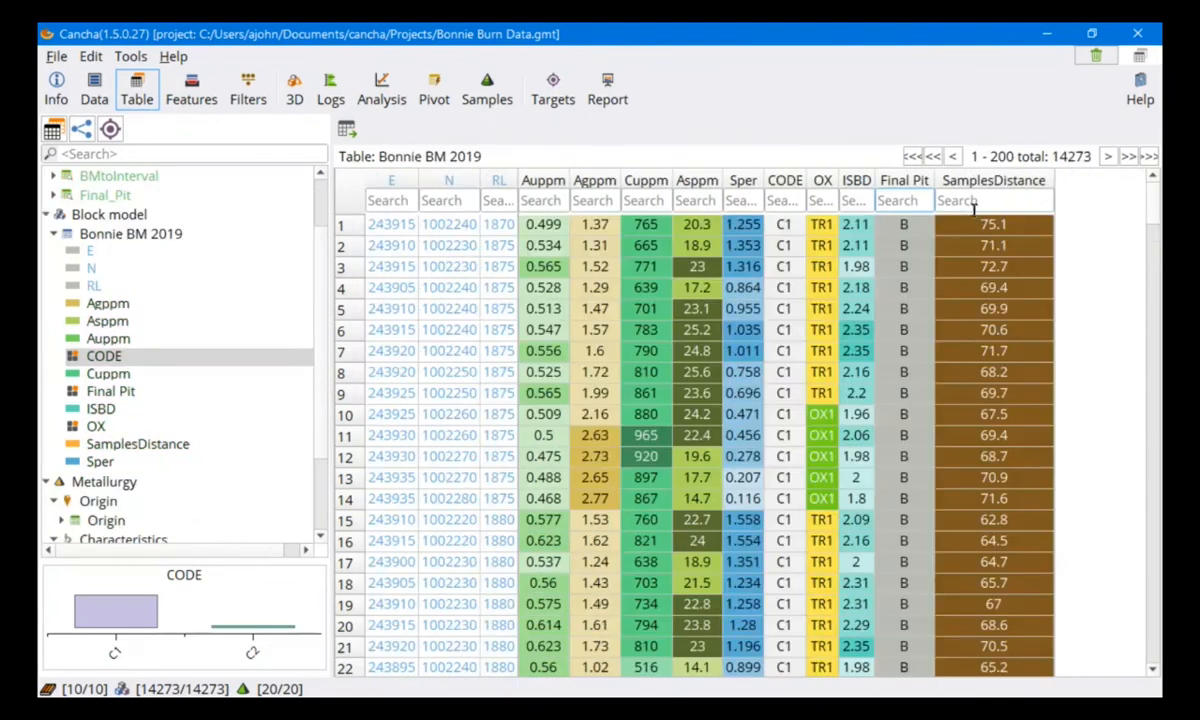
pyautogui.write('b')
pyautogui.press('BackSpace')
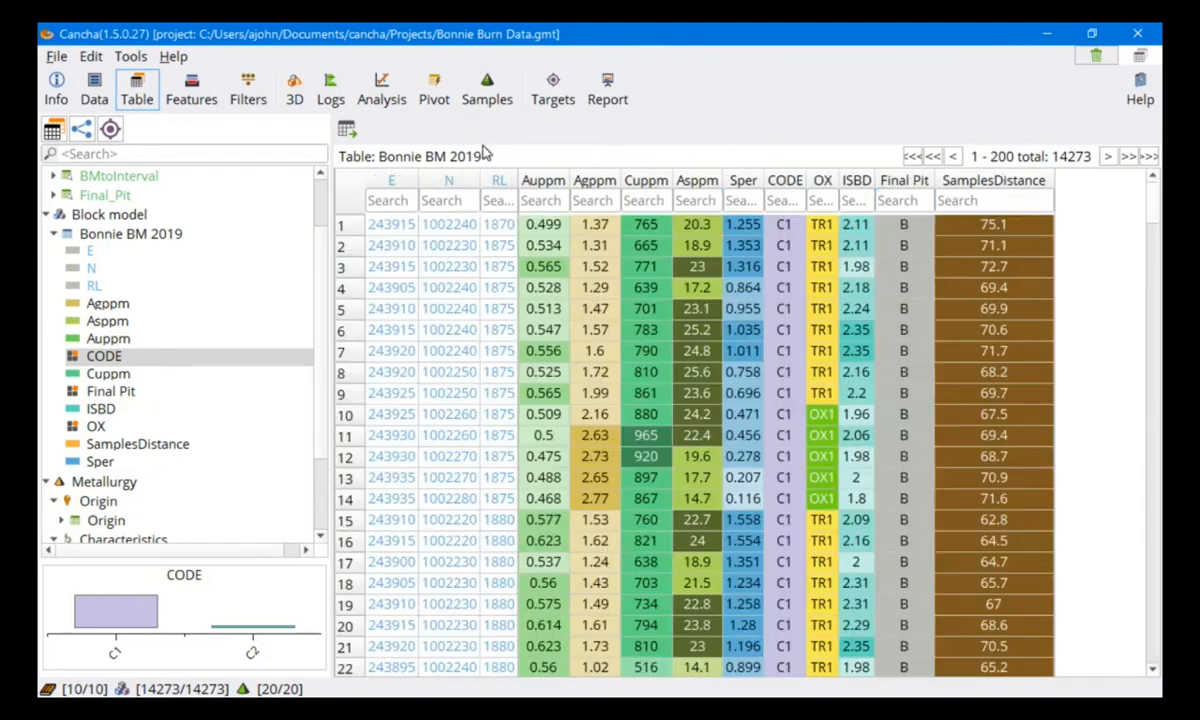
# Display the Assays Ag values on the drill holes in 3D, show all data, and inspect the holes around the block model.
pyautogui.click(294, 90)
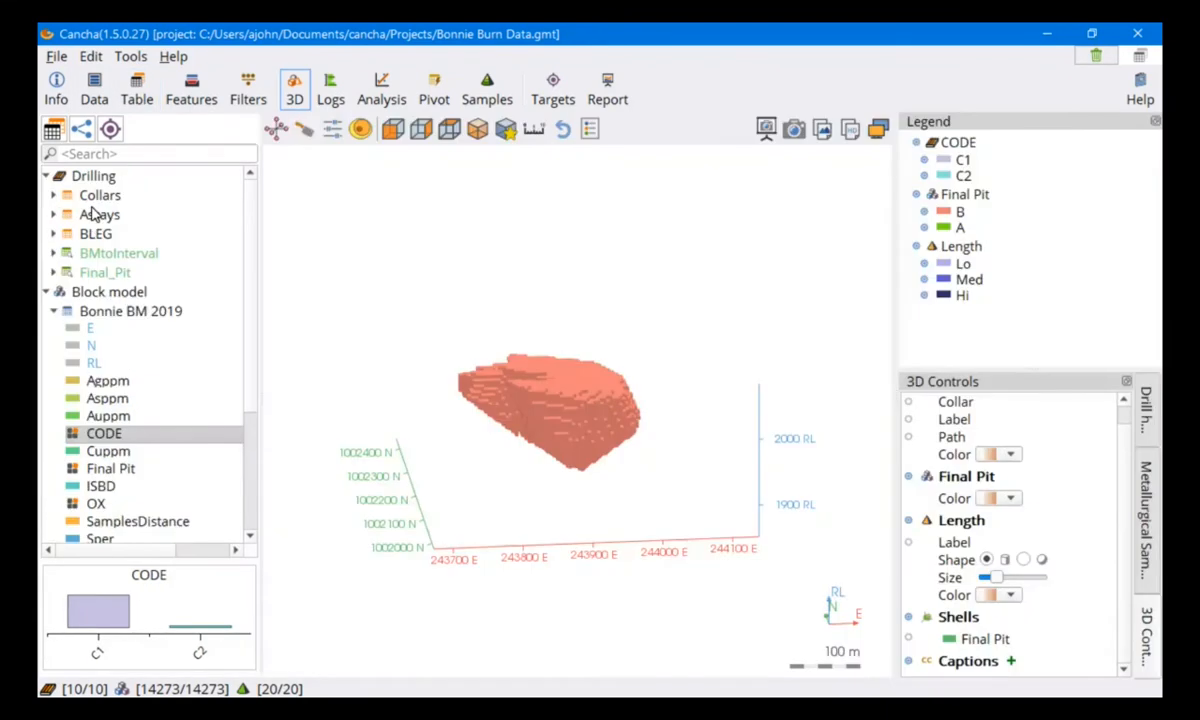
pyautogui.doubleClick(97, 215)
pyautogui.moveTo(93, 283); pyautogui.dragTo(345, 328)
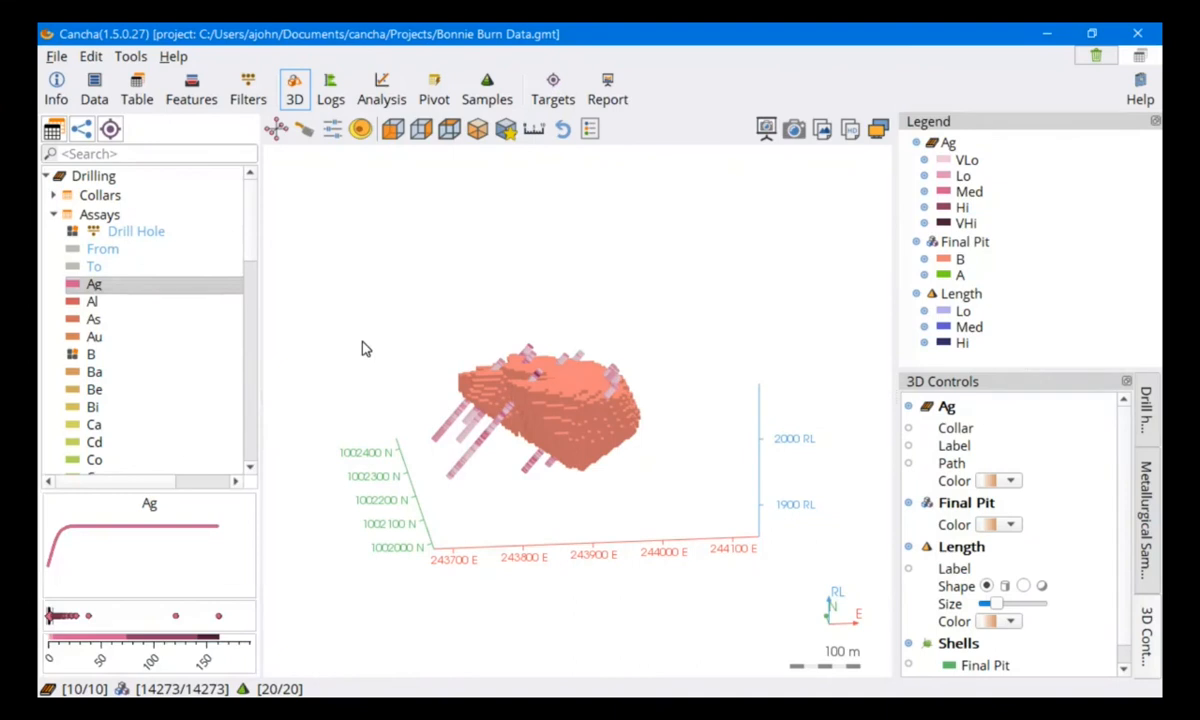
pyautogui.click(276, 128)
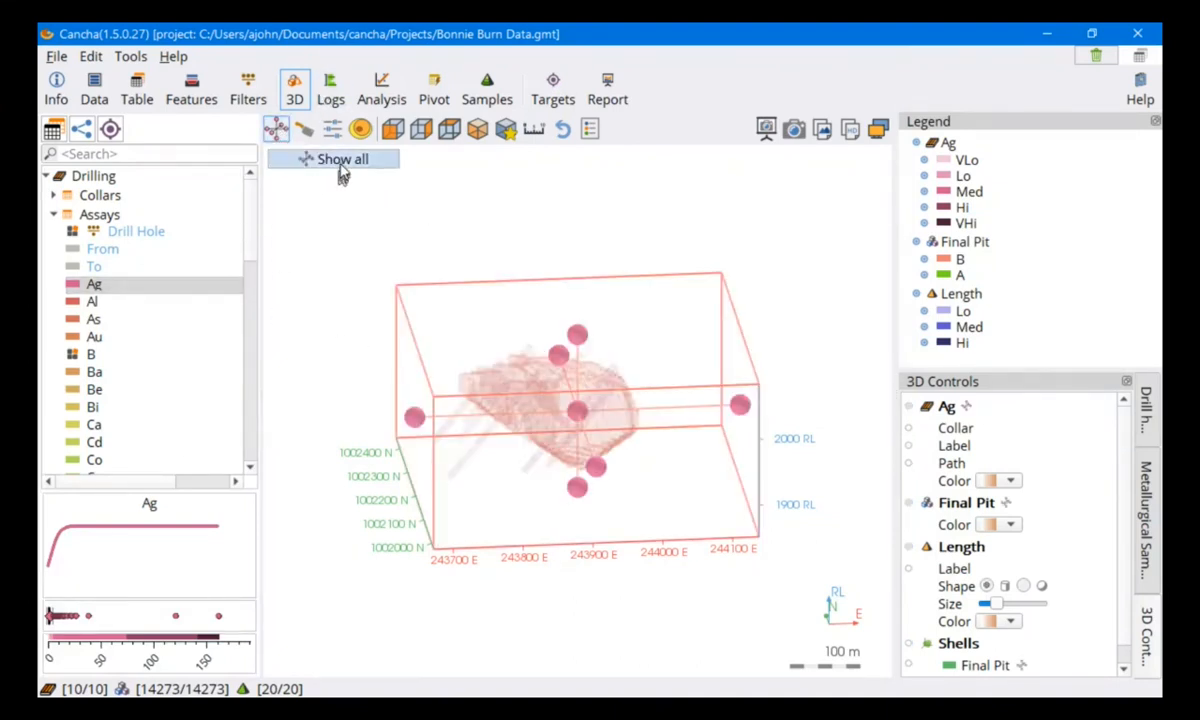
pyautogui.click(340, 161)
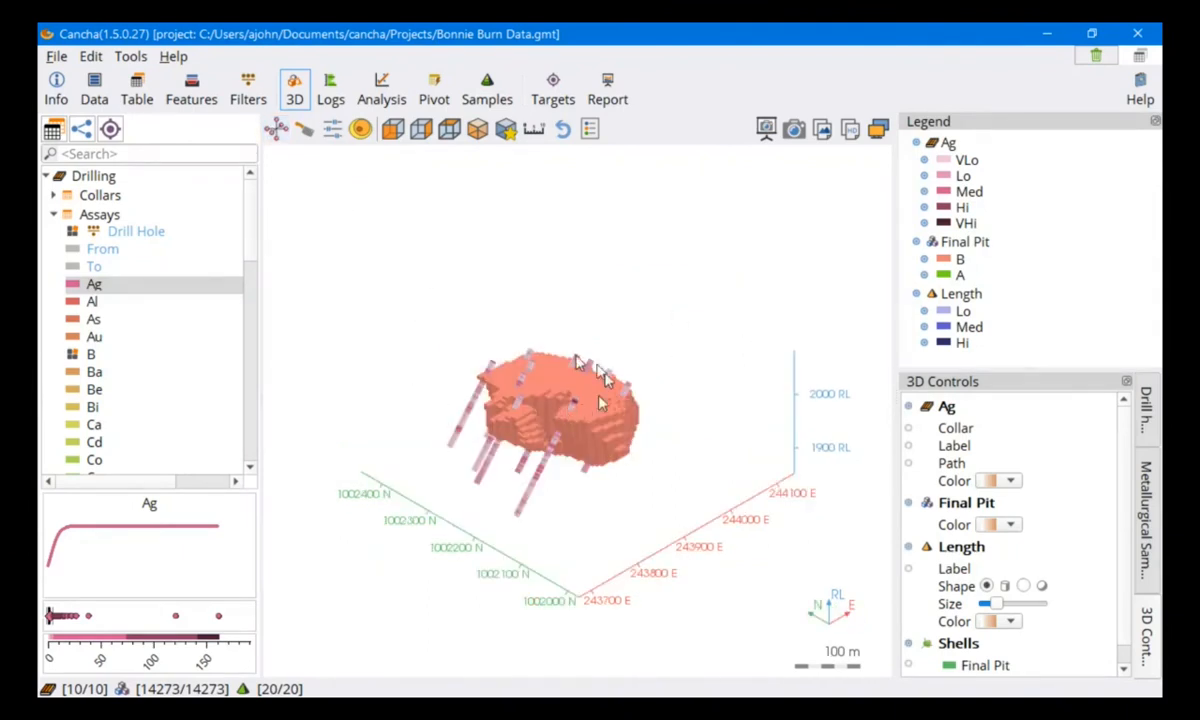
pyautogui.moveTo(746, 467); pyautogui.dragTo(650, 366)
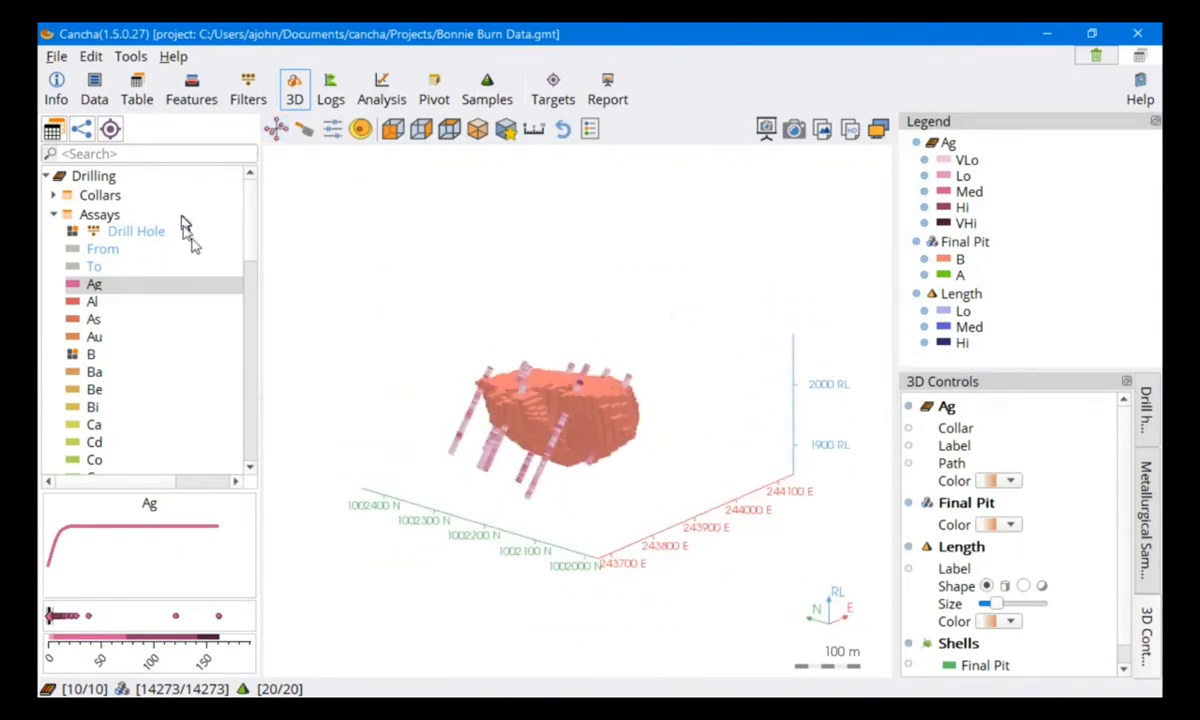
# Show the Final Pit shell in 3D and inspect it together with the remaining blocks and drill holes.
pyautogui.scroll(-1, 930, 545)
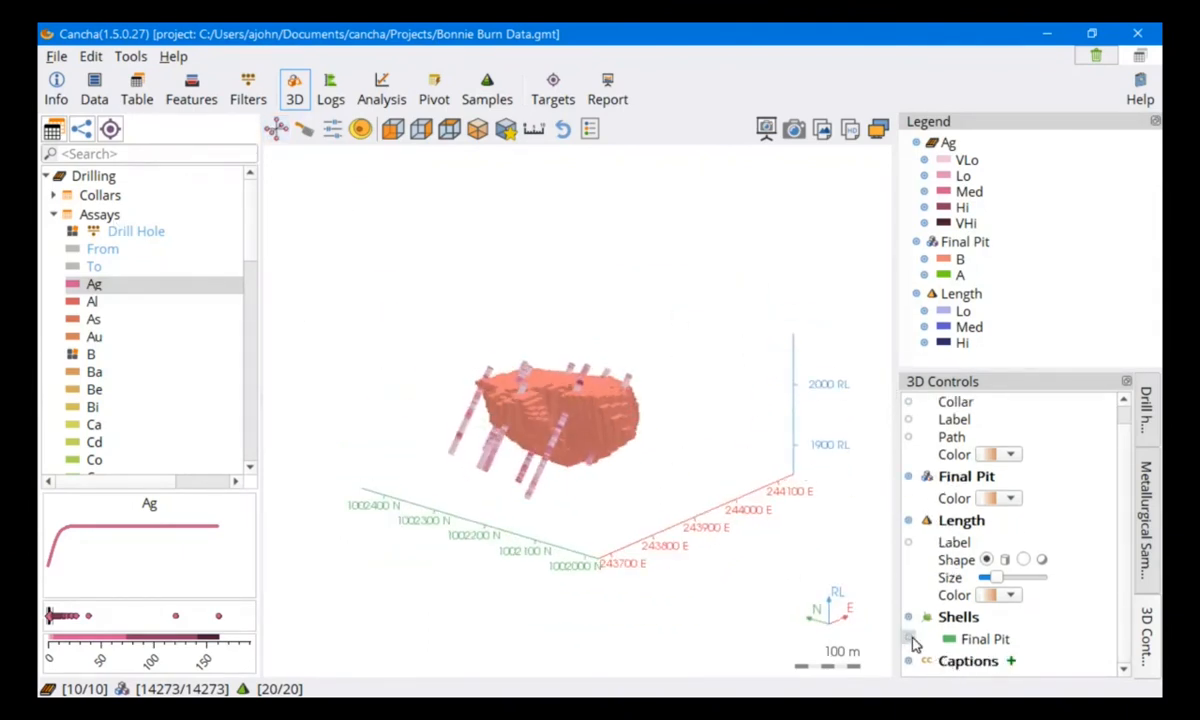
pyautogui.click(909, 639)
pyautogui.moveTo(705, 566)
pyautogui.mouseDown()
pyautogui.moveTo(657, 600)
pyautogui.moveTo(541, 555)
pyautogui.moveTo(549, 474)
pyautogui.moveTo(689, 552)
pyautogui.mouseUp()
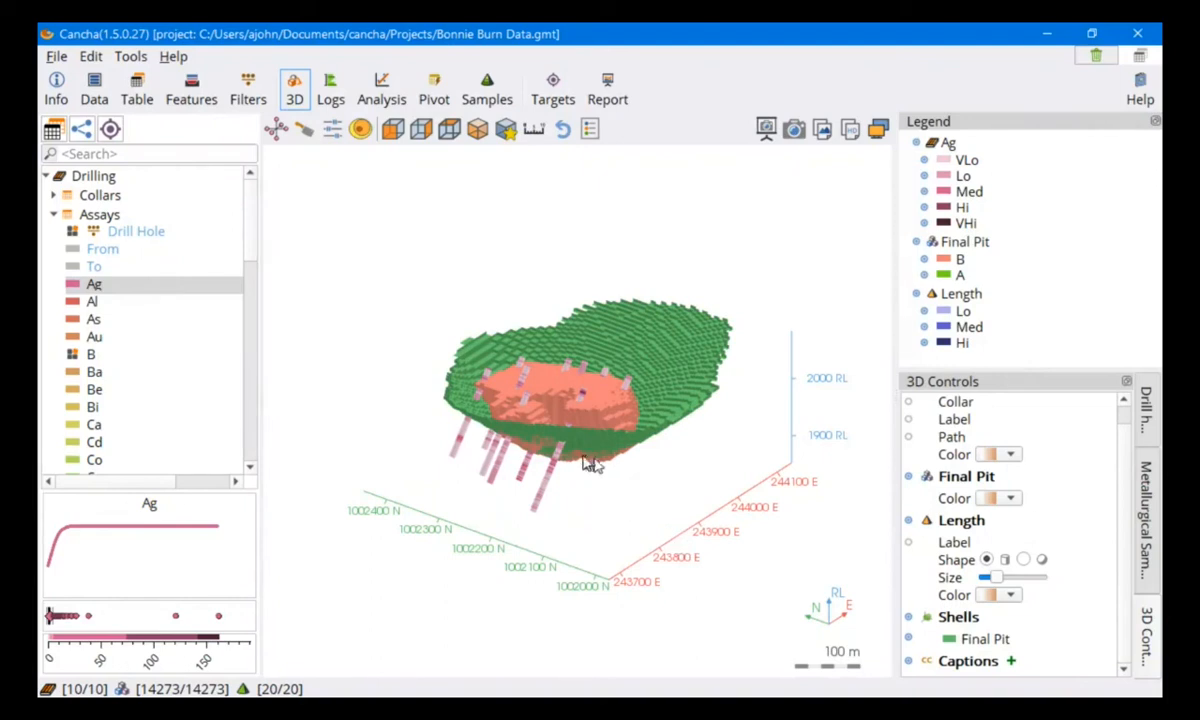
pyautogui.moveTo(631, 480); pyautogui.dragTo(549, 490)
pyautogui.scroll(1, 549, 490)
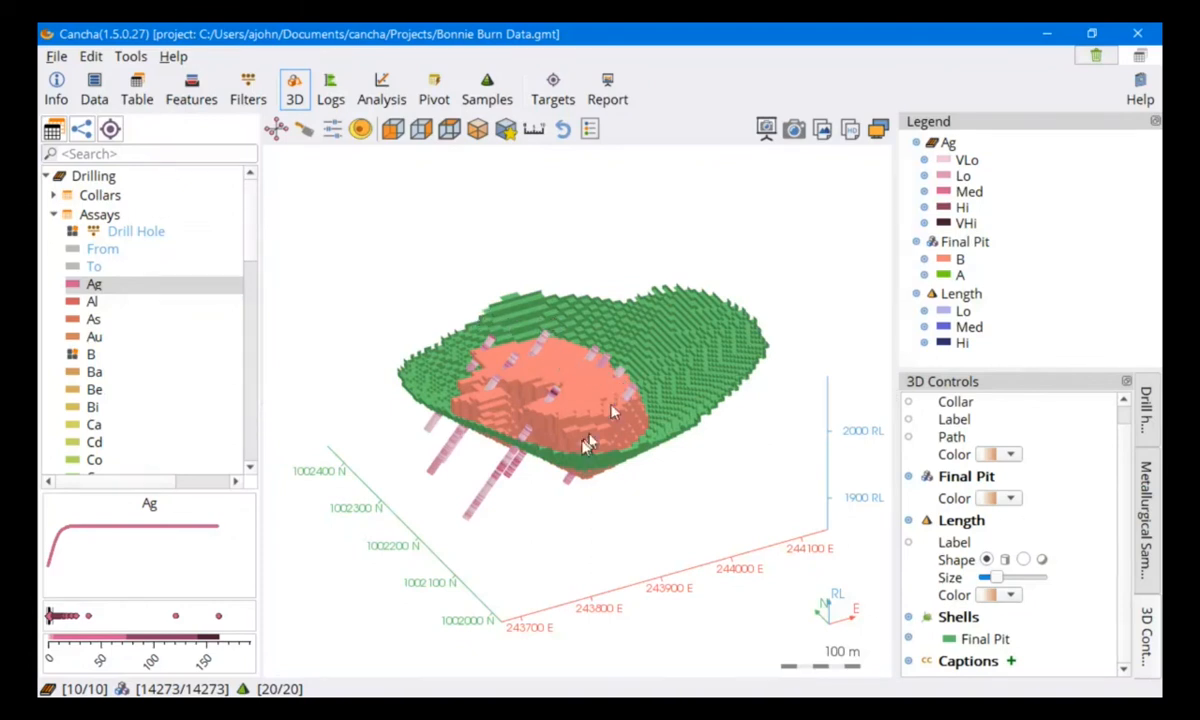
pyautogui.moveTo(660, 477); pyautogui.dragTo(656, 488)
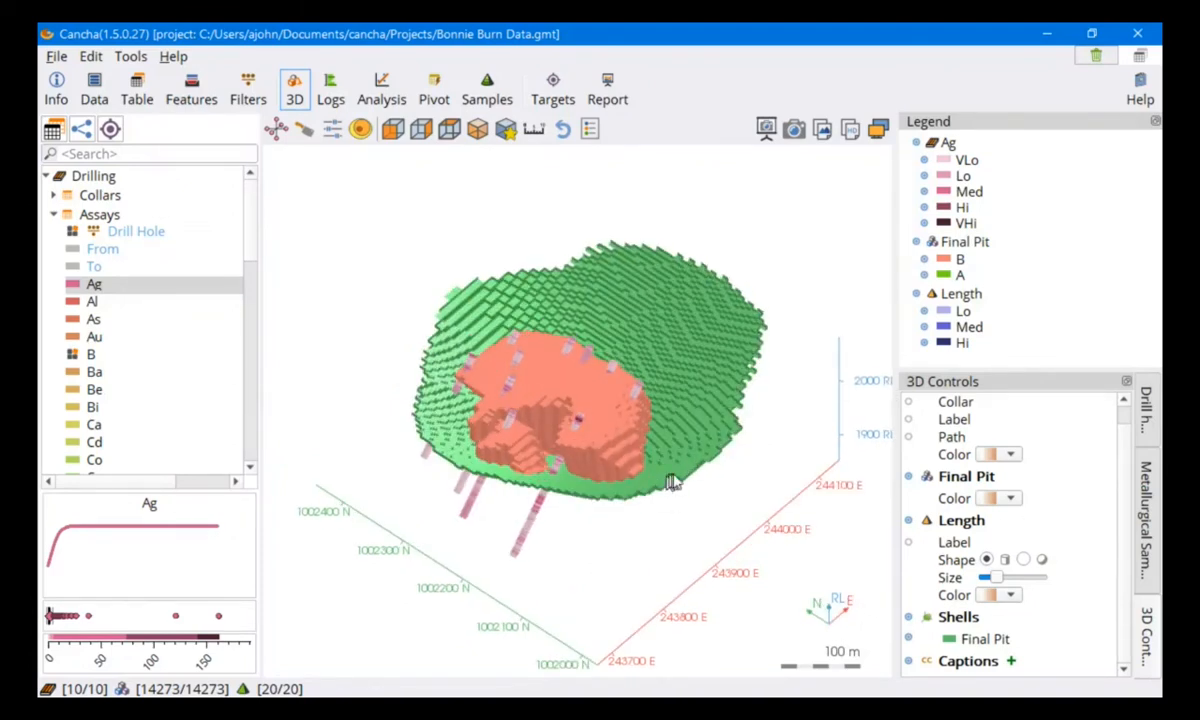